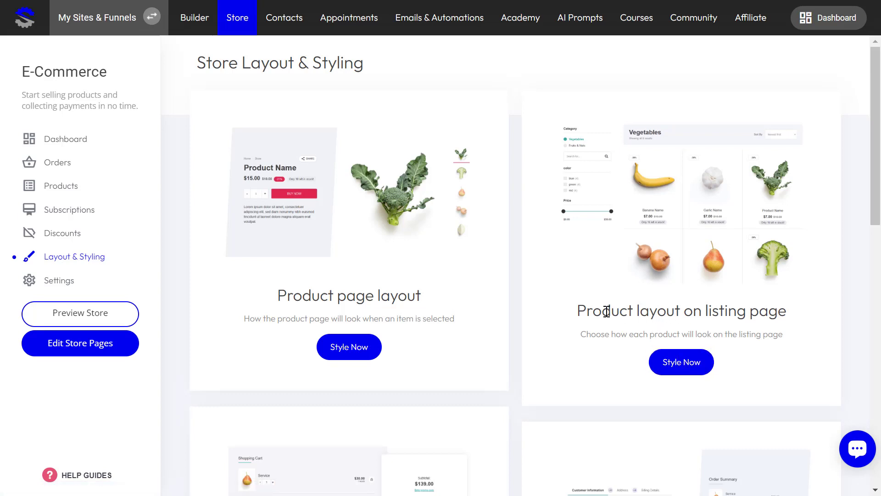
Open the product layout on the listing page for styling and look through the store catalog page
{"action": "left_click", "coordinate": [682, 361]}
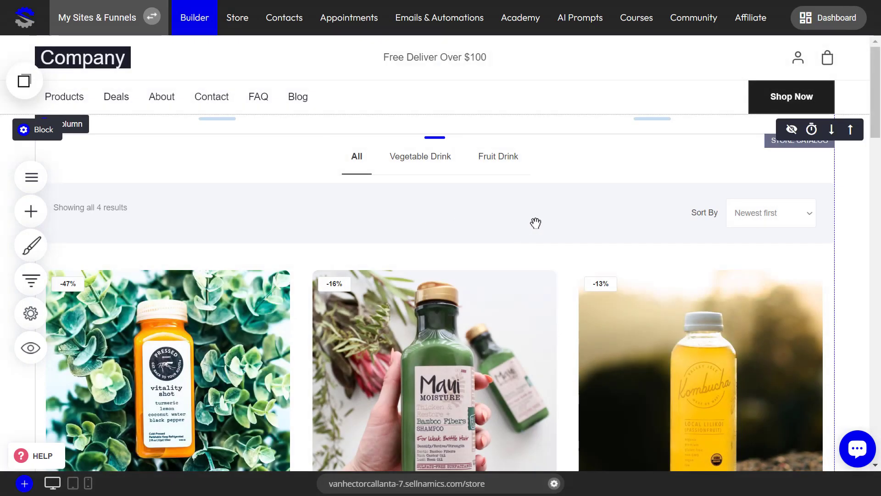
{"action": "scroll", "coordinate": [583, 196], "scroll_direction": "down", "scroll_amount": 15}
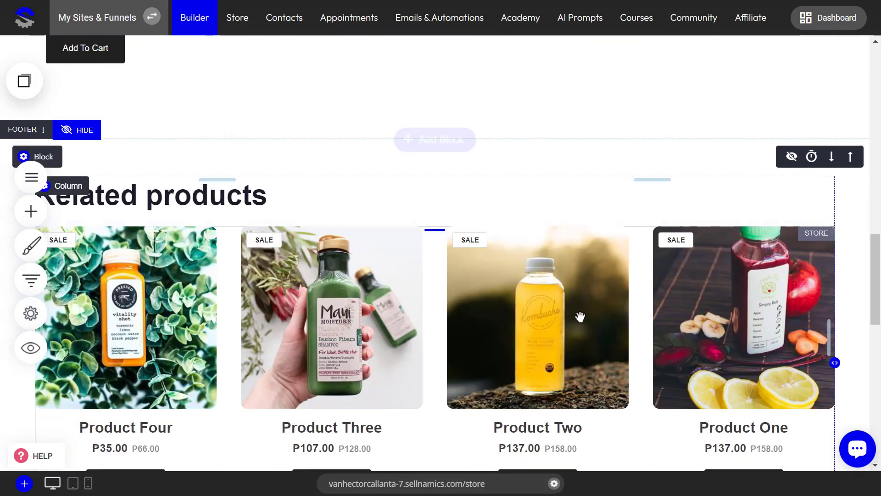
{"action": "scroll", "coordinate": [582, 322], "scroll_direction": "up", "scroll_amount": 7}
{"action": "scroll", "coordinate": [584, 328], "scroll_direction": "up", "scroll_amount": 10}
{"action": "scroll", "coordinate": [340, 280], "scroll_direction": "down", "scroll_amount": 8}
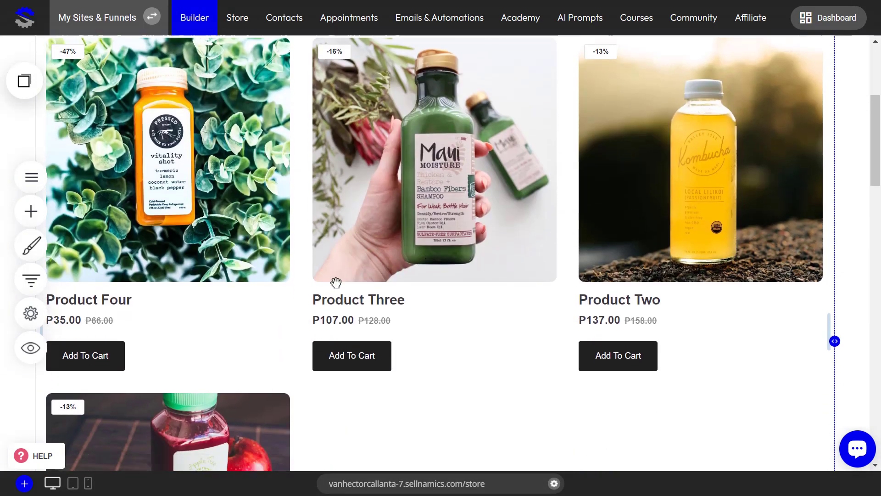
{"action": "scroll", "coordinate": [351, 278], "scroll_direction": "down", "scroll_amount": 3}
{"action": "scroll", "coordinate": [360, 275], "scroll_direction": "up", "scroll_amount": 8}
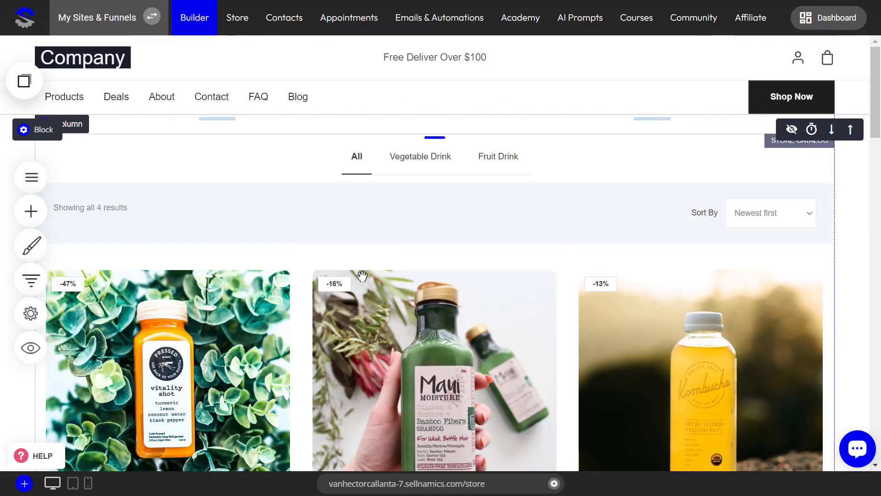
{"action": "scroll", "coordinate": [409, 249], "scroll_direction": "down", "scroll_amount": 2}
Try the second product feed look, which overlays the product details on the image, and review the product listing
{"action": "left_click", "coordinate": [527, 196]}
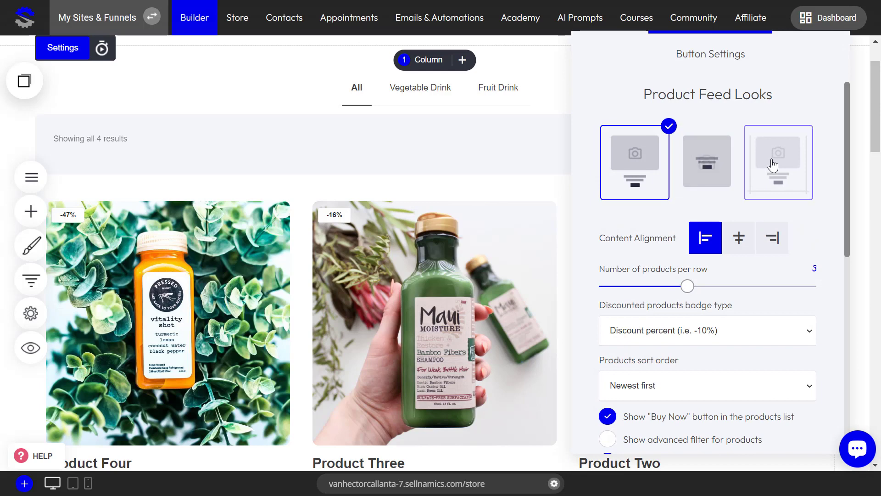
{"action": "left_click", "coordinate": [700, 170]}
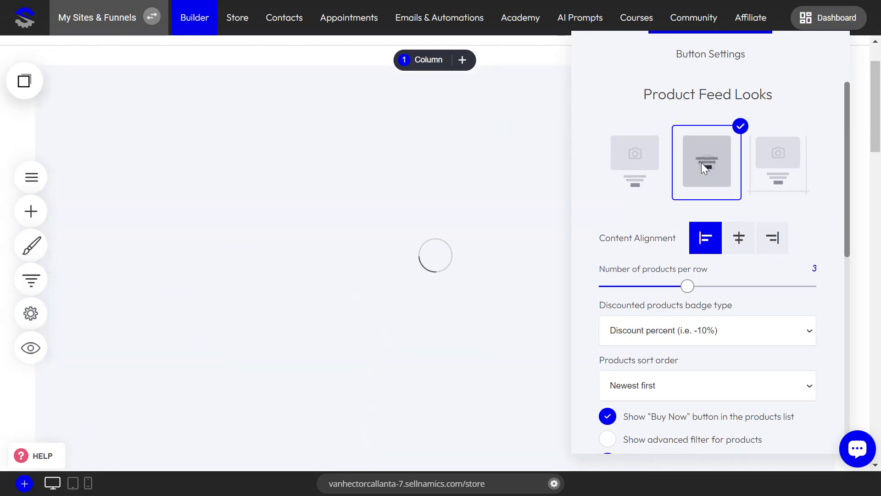
{"action": "left_click", "coordinate": [478, 288]}
{"action": "scroll", "coordinate": [477, 286], "scroll_direction": "down", "scroll_amount": 7}
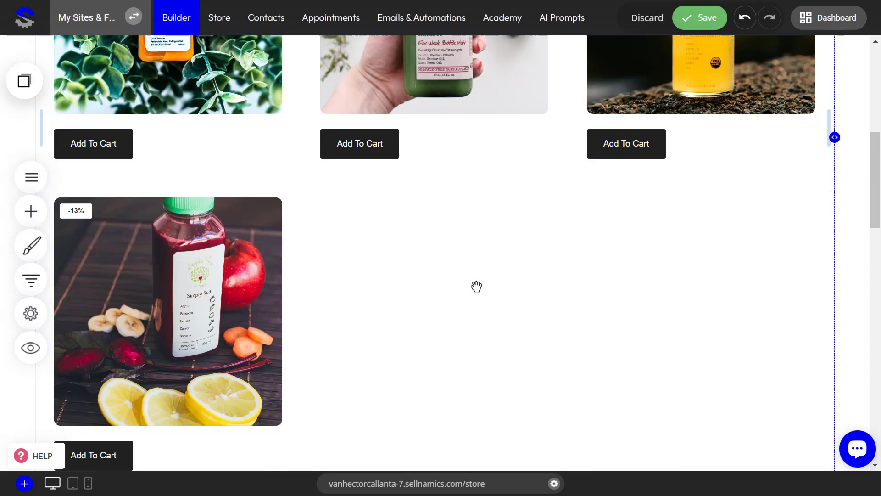
{"action": "scroll", "coordinate": [477, 287], "scroll_direction": "up", "scroll_amount": 4}
Try the third product feed look, which separates the products with border lines, and review the product listing
{"action": "left_click", "coordinate": [523, 194]}
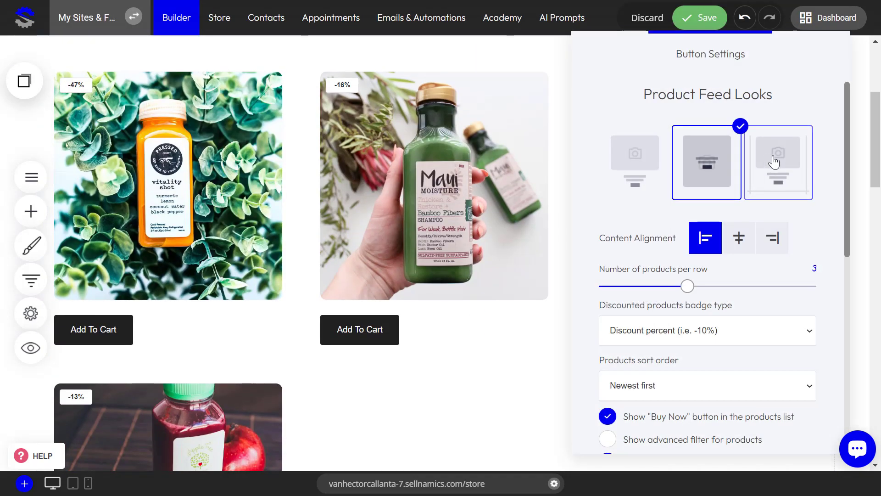
{"action": "left_click", "coordinate": [777, 161]}
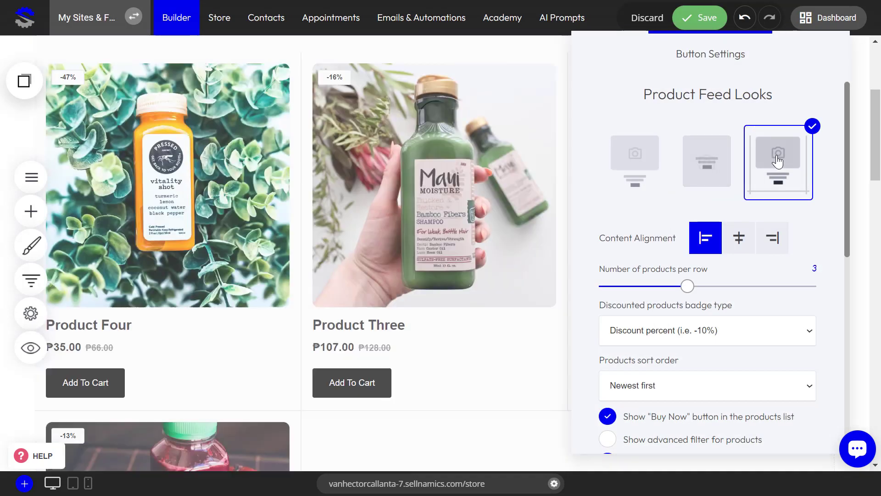
{"action": "left_click", "coordinate": [388, 214]}
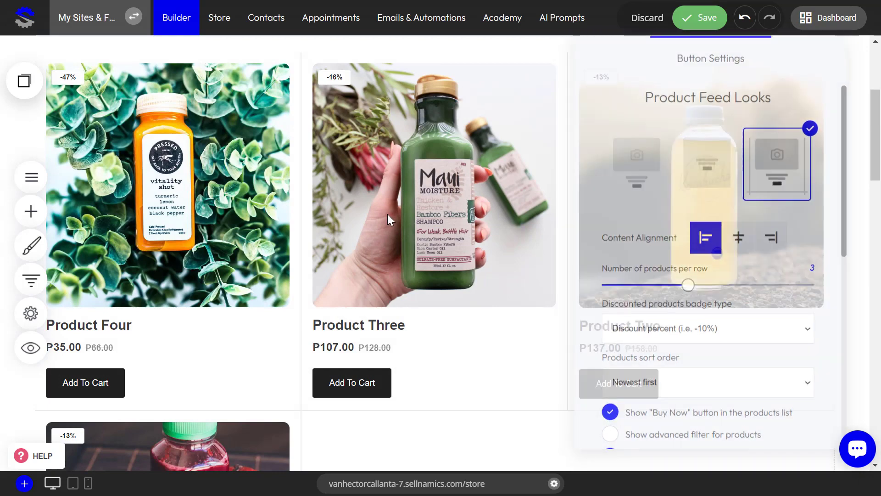
{"action": "scroll", "coordinate": [166, 317], "scroll_direction": "down", "scroll_amount": 4}
{"action": "scroll", "coordinate": [303, 297], "scroll_direction": "up", "scroll_amount": 5}
Apply the first product feed look, with the details below each image, and review the product listing
{"action": "left_click", "coordinate": [523, 181]}
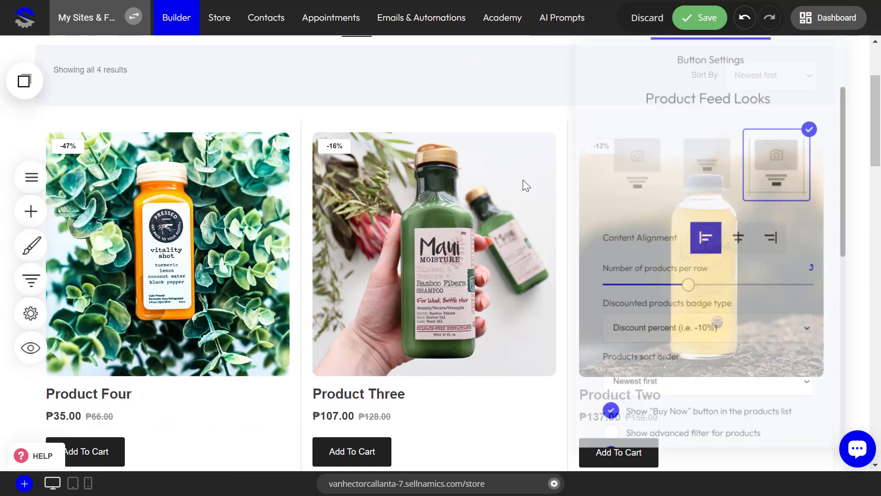
{"action": "left_click", "coordinate": [638, 162]}
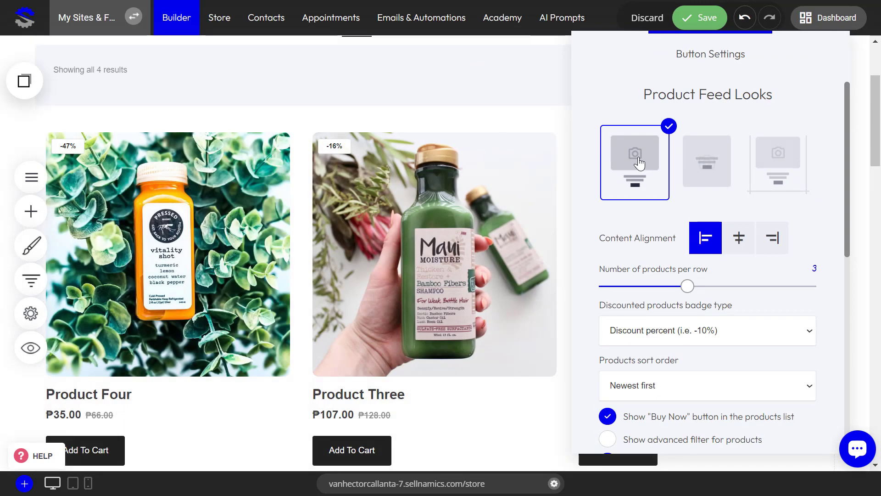
{"action": "left_click", "coordinate": [433, 201]}
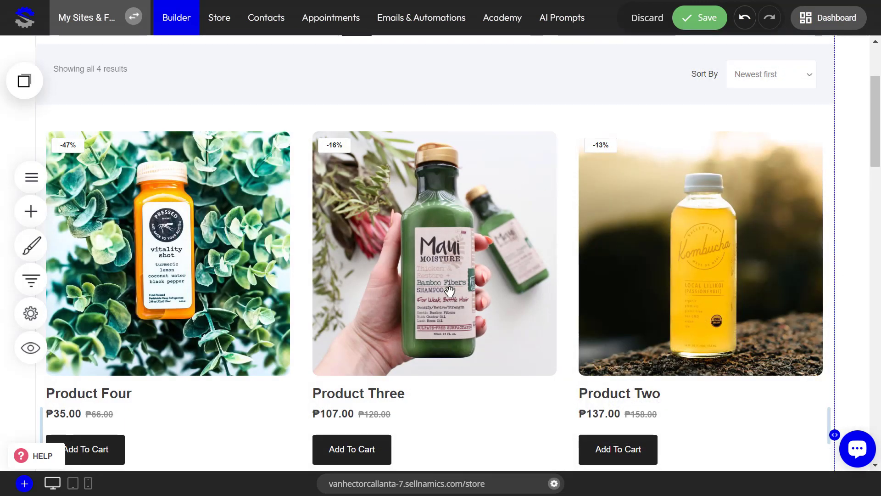
{"action": "scroll", "coordinate": [450, 288], "scroll_direction": "down", "scroll_amount": 5}
{"action": "scroll", "coordinate": [425, 237], "scroll_direction": "up", "scroll_amount": 5}
Compare the left, centre and right content alignments for the product feed and leave the content centred
{"action": "left_click", "coordinate": [425, 236]}
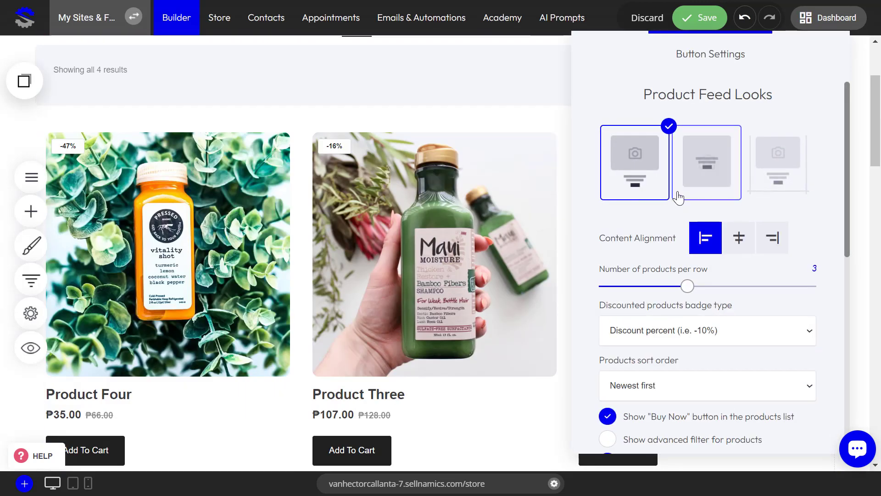
{"action": "left_click", "coordinate": [739, 239]}
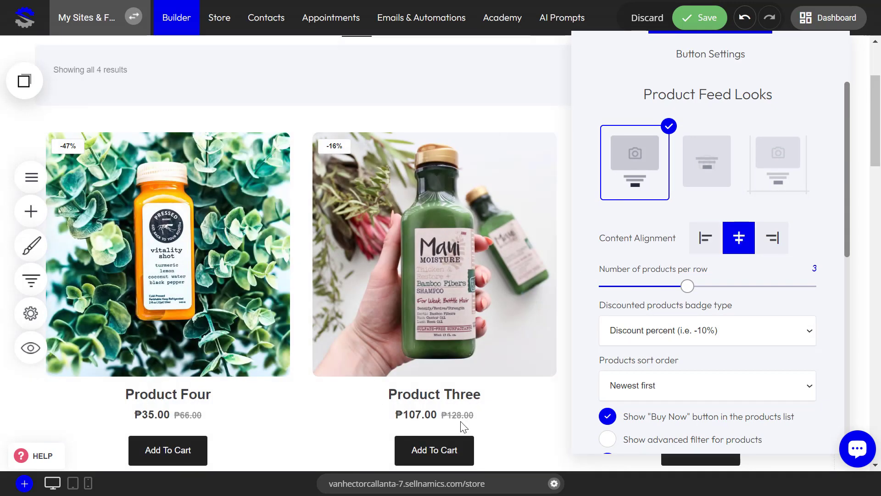
{"action": "left_click", "coordinate": [705, 236]}
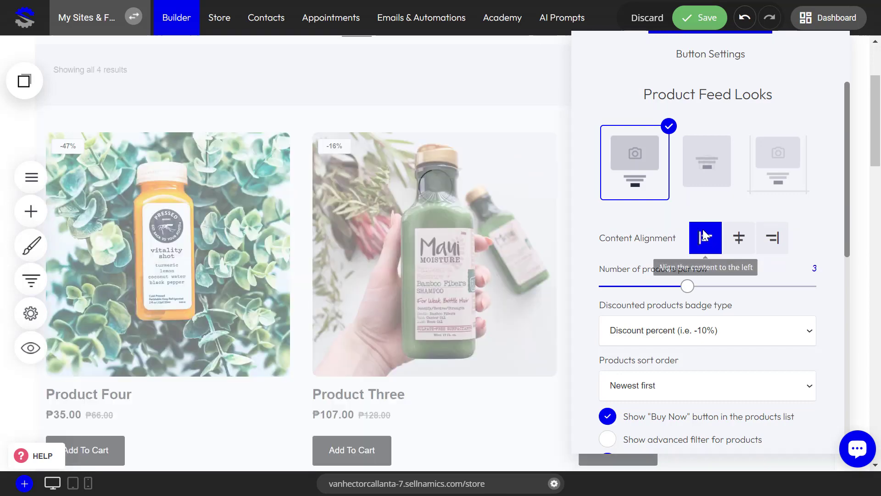
{"action": "left_click", "coordinate": [739, 244]}
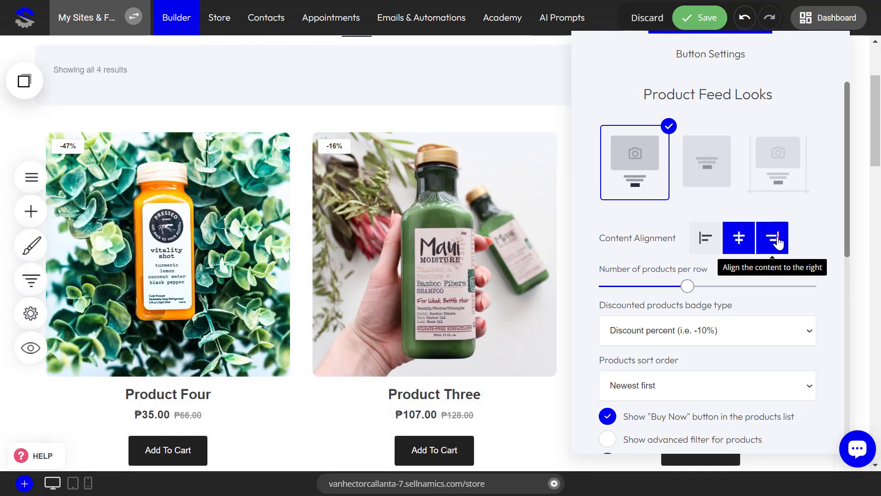
{"action": "left_click", "coordinate": [777, 242]}
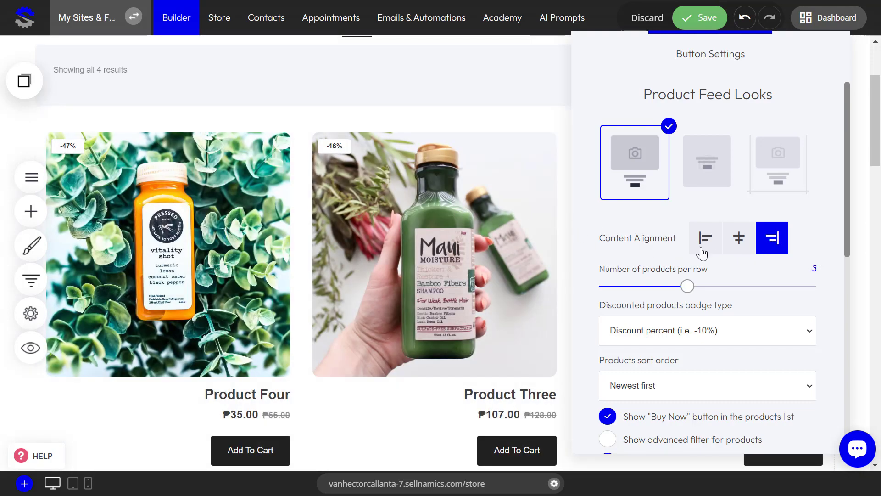
{"action": "left_click", "coordinate": [740, 241]}
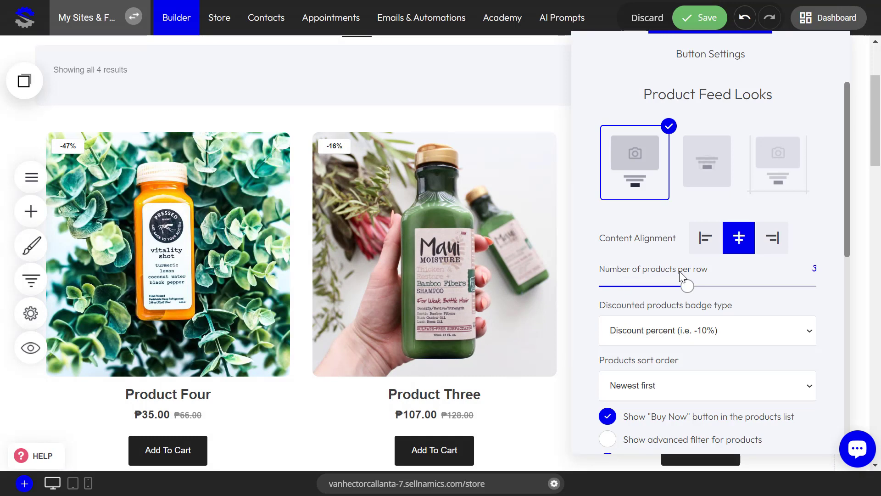
Set the number of products per row to 4 and review the product listing
{"action": "left_click_drag", "start_coordinate": [700, 285], "coordinate": [731, 285]}
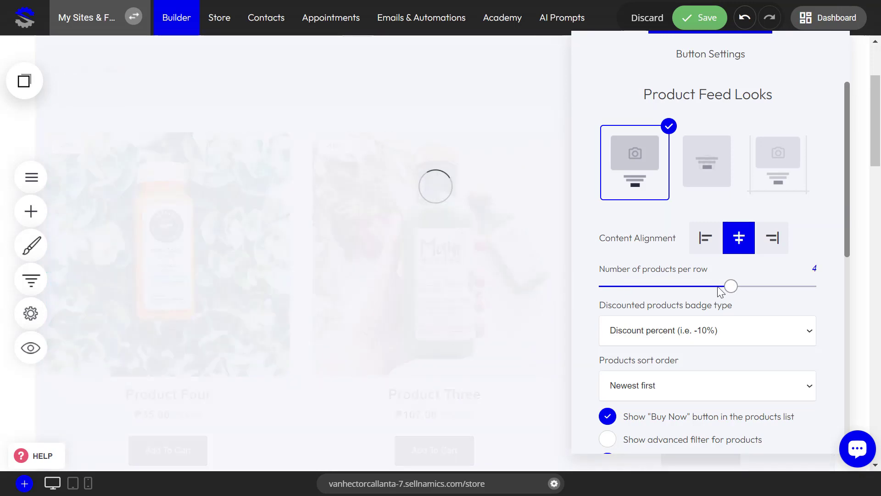
{"action": "left_click", "coordinate": [401, 266]}
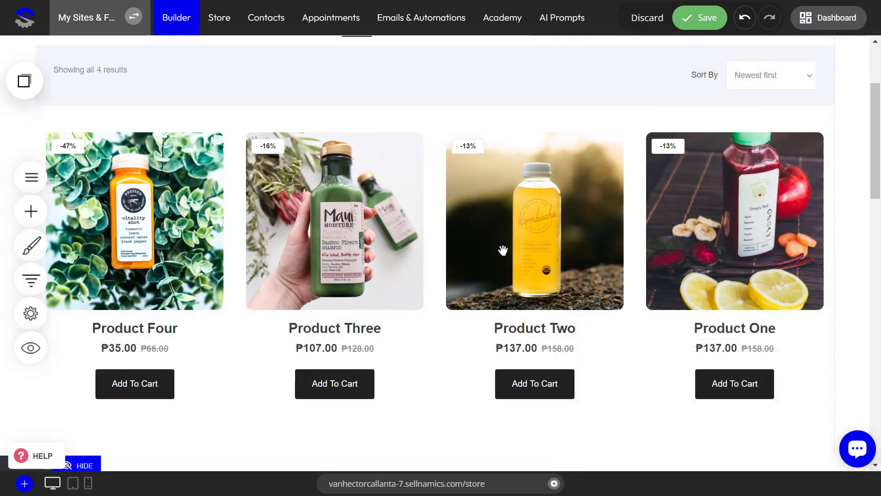
{"action": "scroll", "coordinate": [512, 249], "scroll_direction": "down", "scroll_amount": 3}
{"action": "scroll", "coordinate": [473, 299], "scroll_direction": "up", "scroll_amount": 3}
Try 2 products per row in the store catalog and check how the larger products look
{"action": "left_click", "coordinate": [436, 215]}
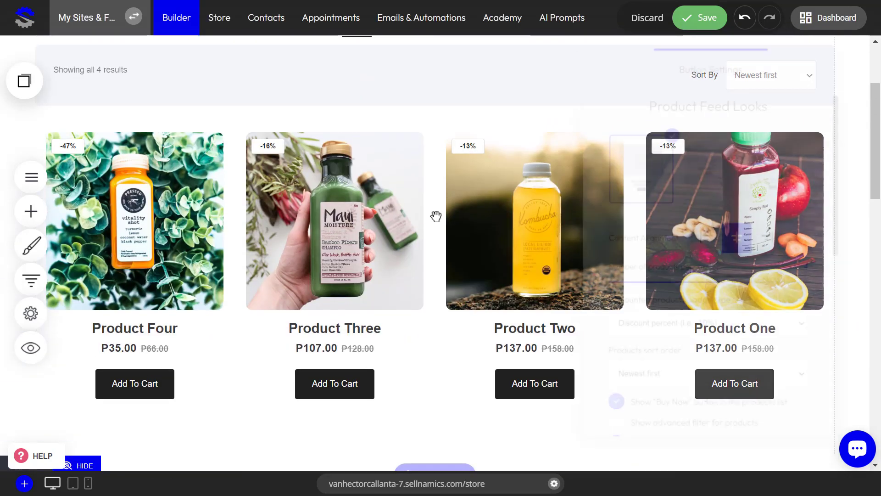
{"action": "left_click_drag", "start_coordinate": [731, 285], "coordinate": [654, 287]}
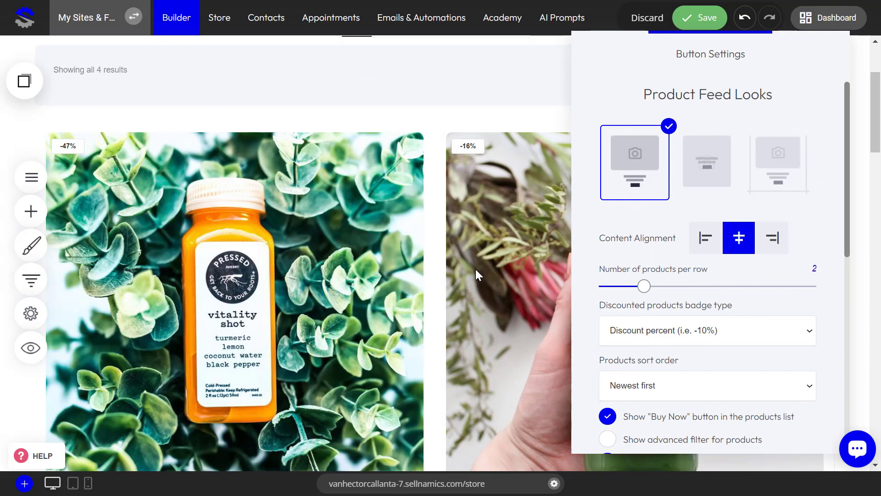
{"action": "left_click", "coordinate": [476, 269]}
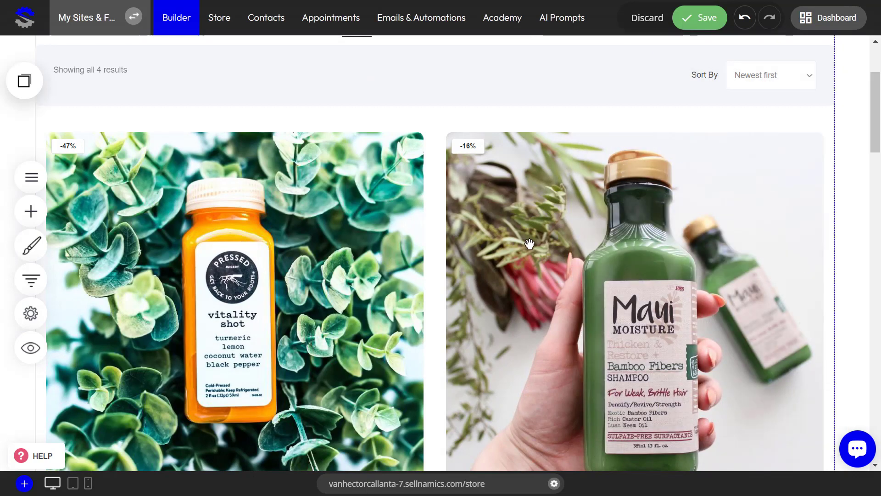
{"action": "scroll", "coordinate": [526, 242], "scroll_direction": "down", "scroll_amount": 15}
{"action": "scroll", "coordinate": [523, 244], "scroll_direction": "up", "scroll_amount": 15}
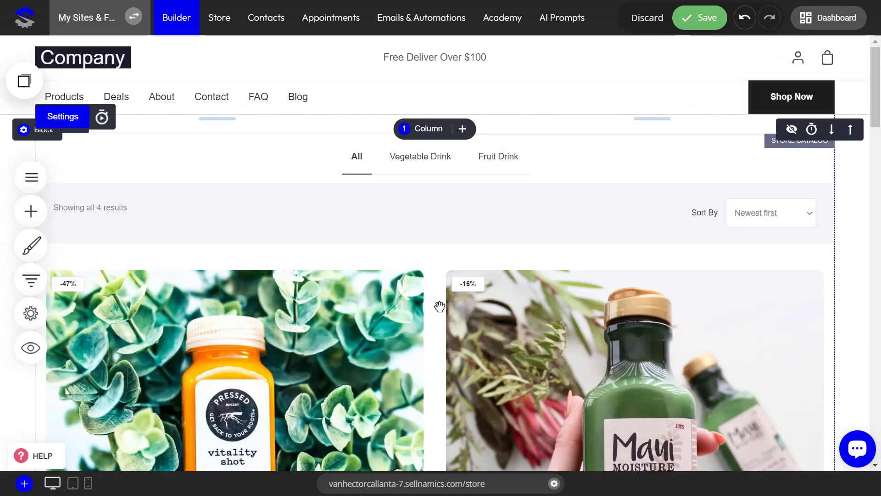
Set the store catalog back to 4 products per row and check the resulting layout
{"action": "left_click", "coordinate": [439, 307]}
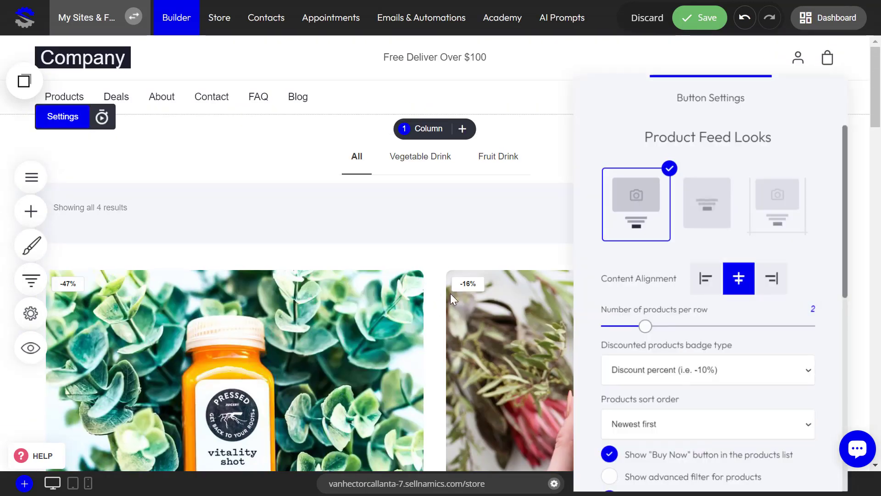
{"action": "left_click_drag", "start_coordinate": [645, 329], "coordinate": [730, 327]}
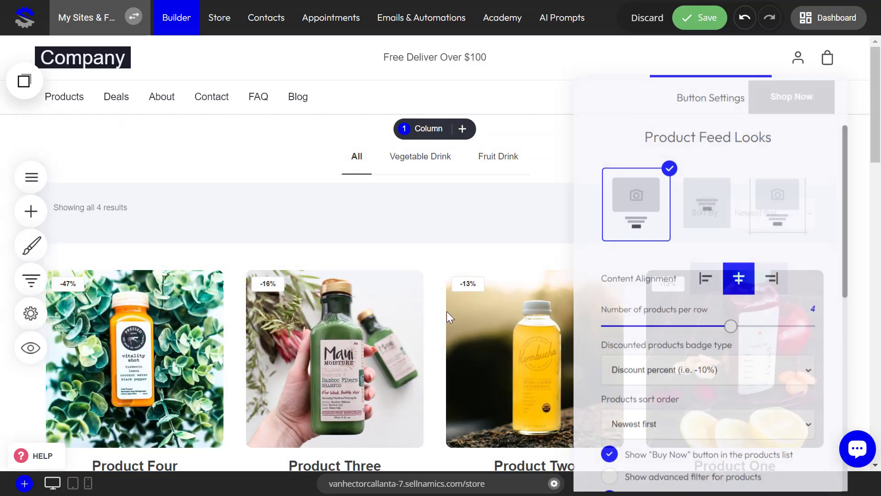
{"action": "left_click", "coordinate": [447, 312]}
{"action": "scroll", "coordinate": [459, 294], "scroll_direction": "down", "scroll_amount": 7}
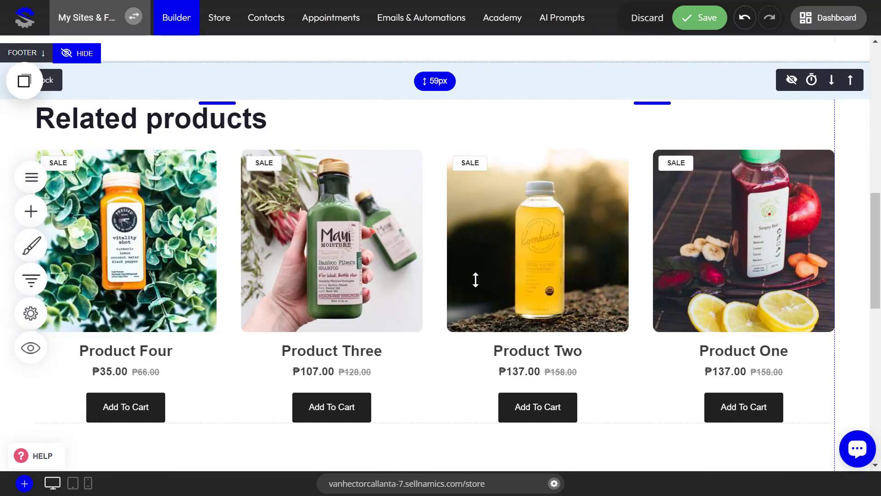
{"action": "scroll", "coordinate": [475, 278], "scroll_direction": "up", "scroll_amount": 10}
Try the NONE and Text "Sale" badge types for discounted products, and set the badge type to Discount amount
{"action": "left_click", "coordinate": [423, 277]}
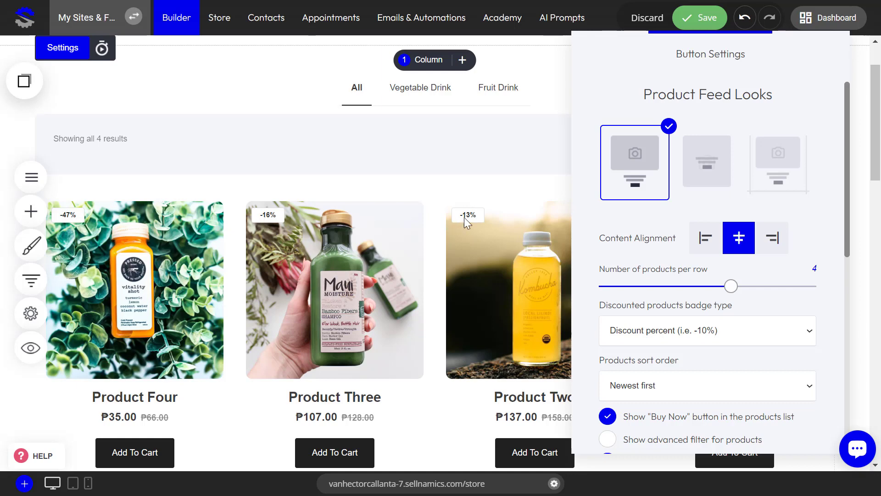
{"action": "left_click", "coordinate": [644, 330]}
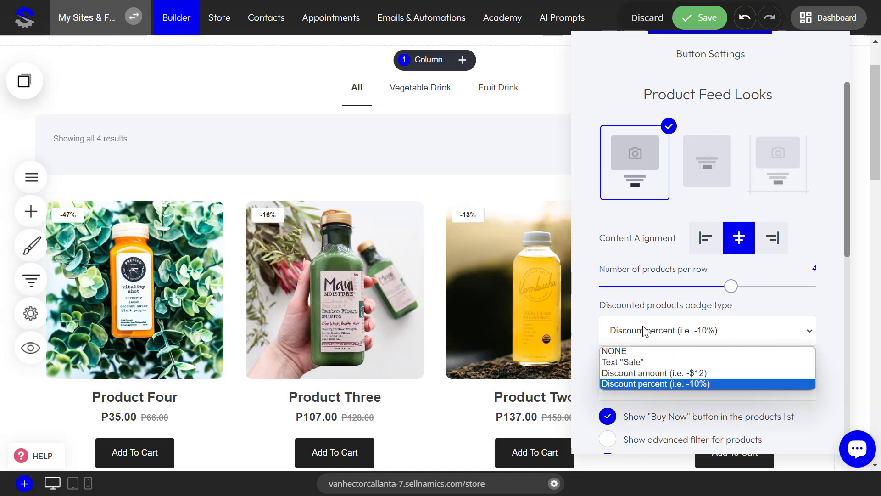
{"action": "left_click", "coordinate": [641, 351]}
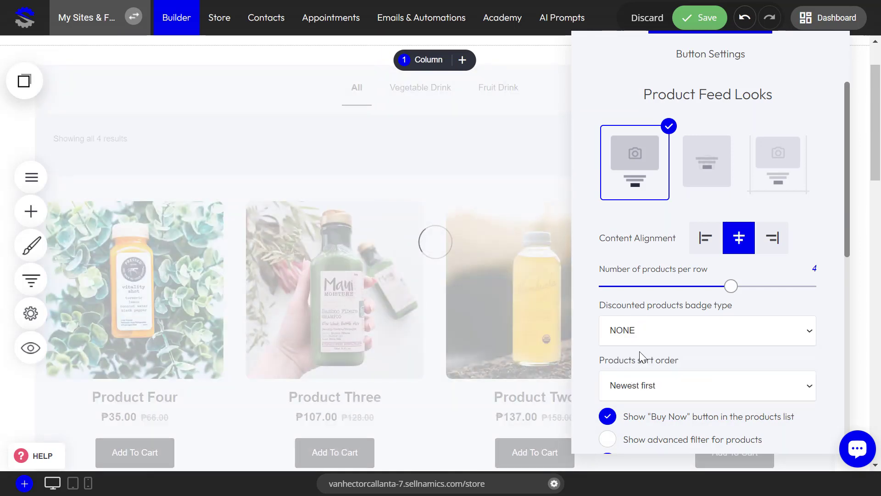
{"action": "left_click", "coordinate": [663, 340]}
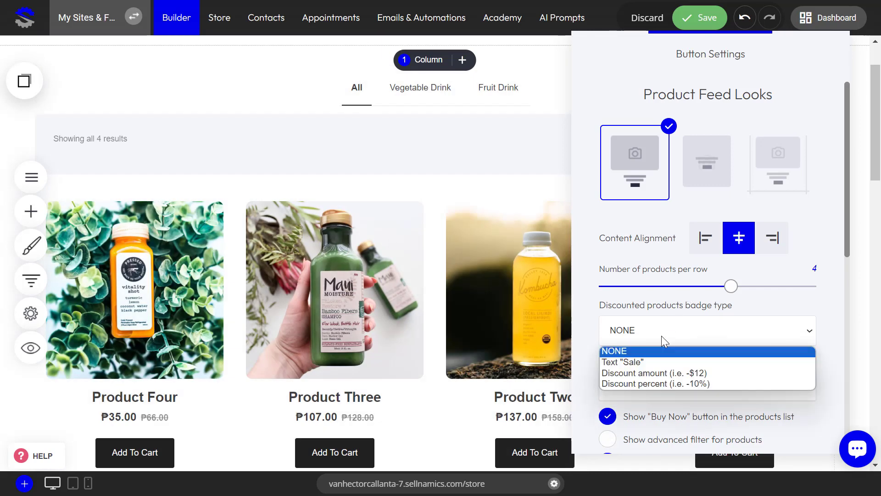
{"action": "left_click", "coordinate": [641, 362]}
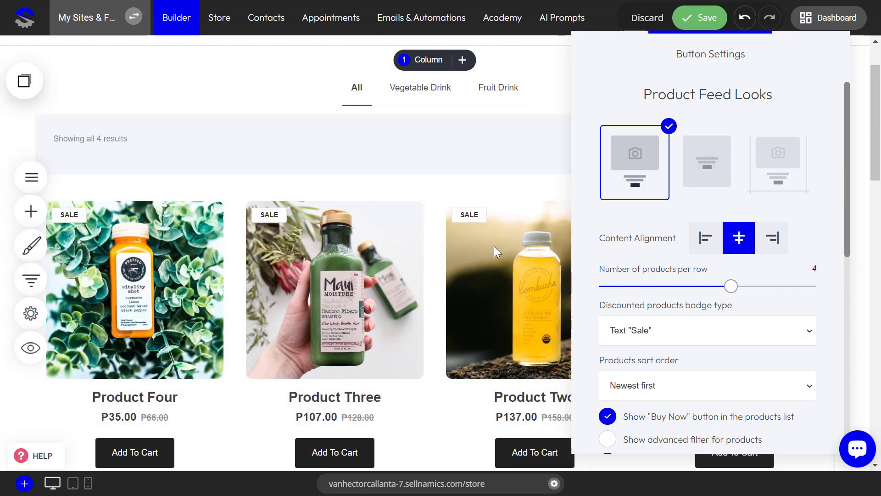
{"action": "left_click", "coordinate": [632, 323]}
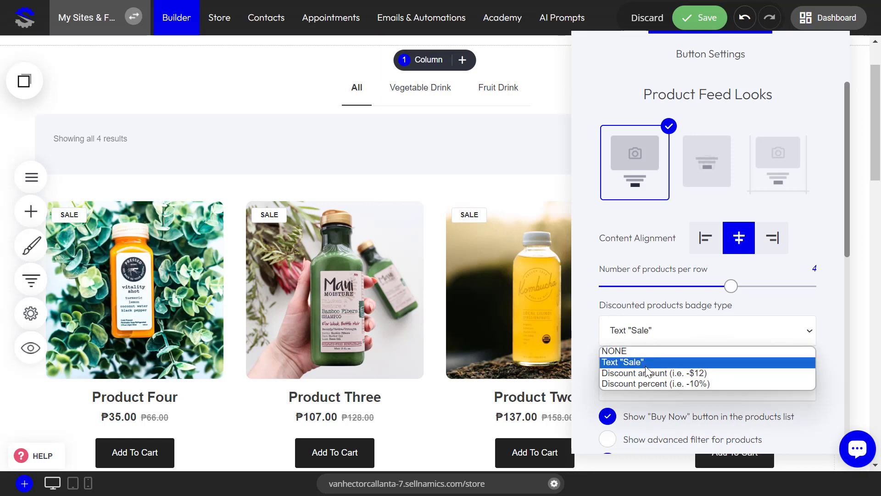
{"action": "left_click", "coordinate": [646, 371]}
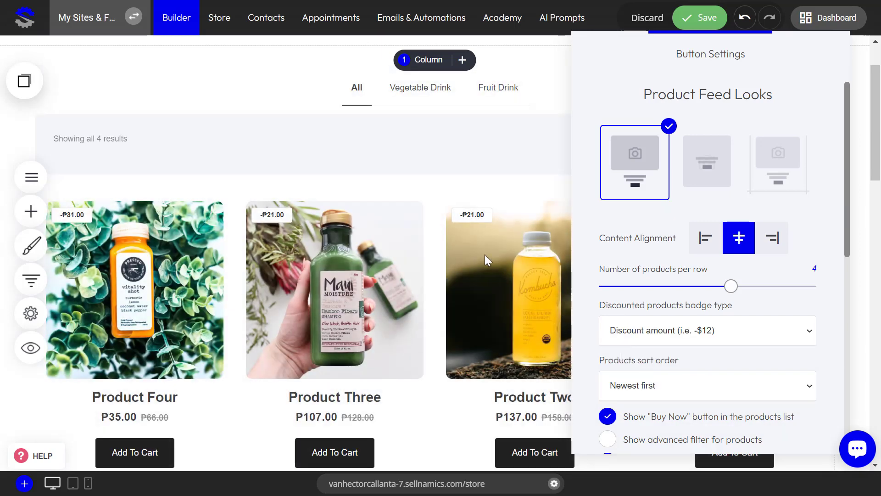
Set the discounted products badge type to Discount percent and keep Newest first as the products sort order
{"action": "left_click", "coordinate": [691, 342]}
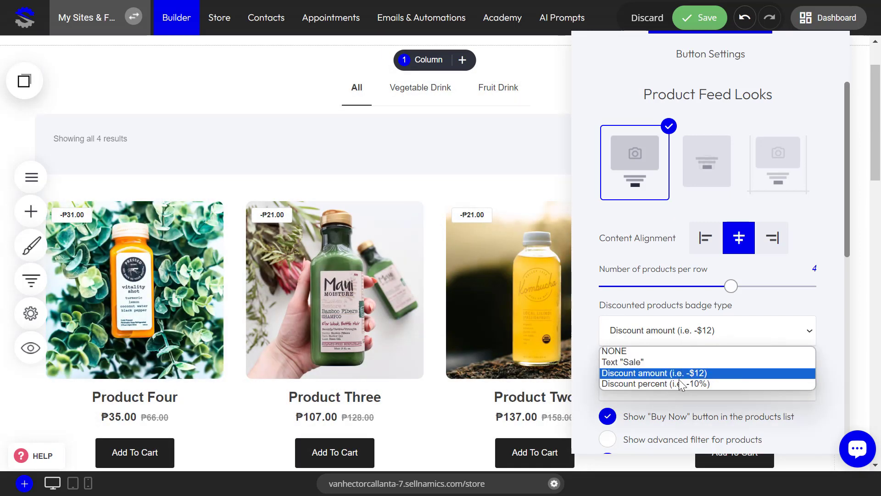
{"action": "left_click", "coordinate": [679, 381]}
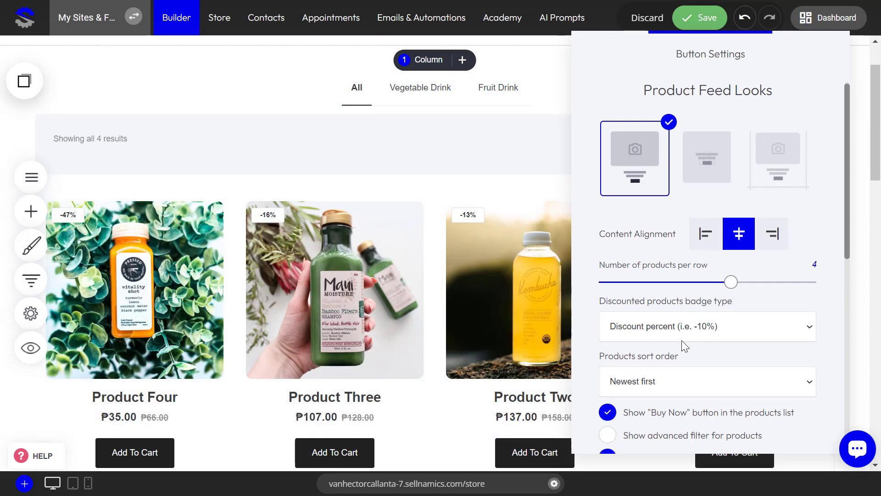
{"action": "scroll", "coordinate": [704, 316], "scroll_direction": "down", "scroll_amount": 3}
{"action": "scroll", "coordinate": [703, 316], "scroll_direction": "up", "scroll_amount": 1}
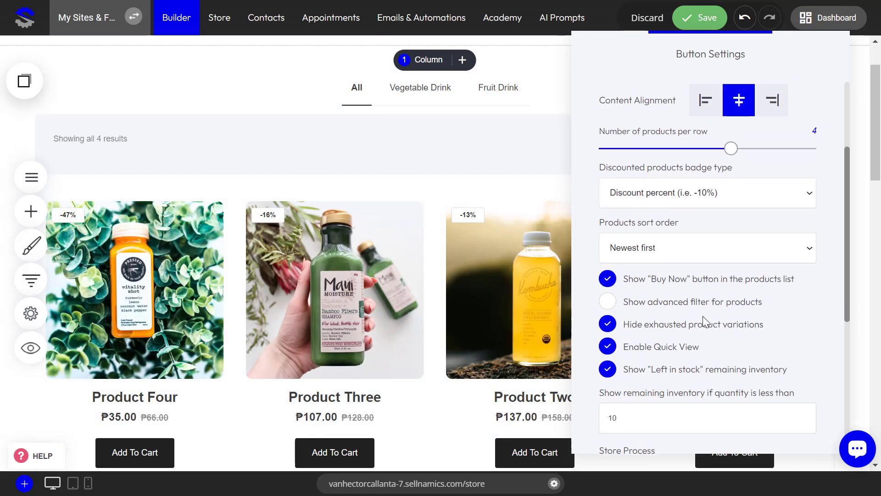
{"action": "left_click", "coordinate": [667, 248]}
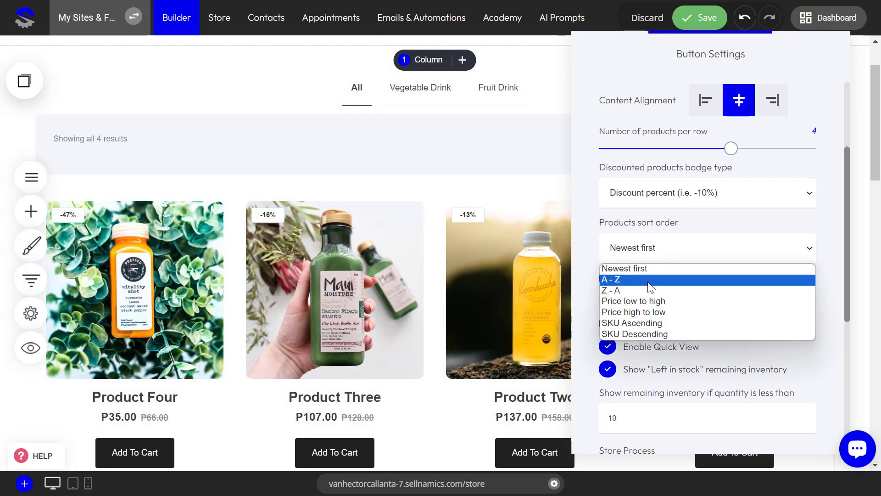
{"action": "left_click", "coordinate": [646, 268]}
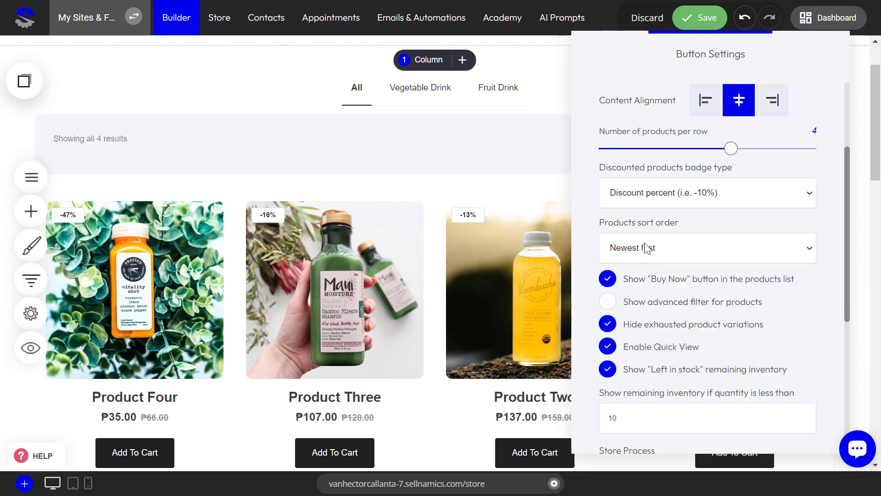
Try the A - Z, Z - A and Price low to high sort orders for the products
{"action": "left_click", "coordinate": [665, 248]}
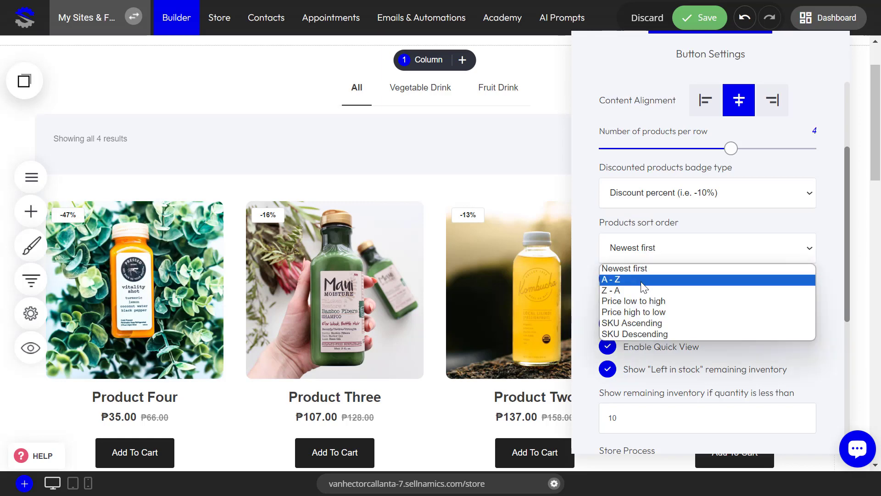
{"action": "left_click", "coordinate": [643, 278]}
{"action": "left_click", "coordinate": [651, 247]}
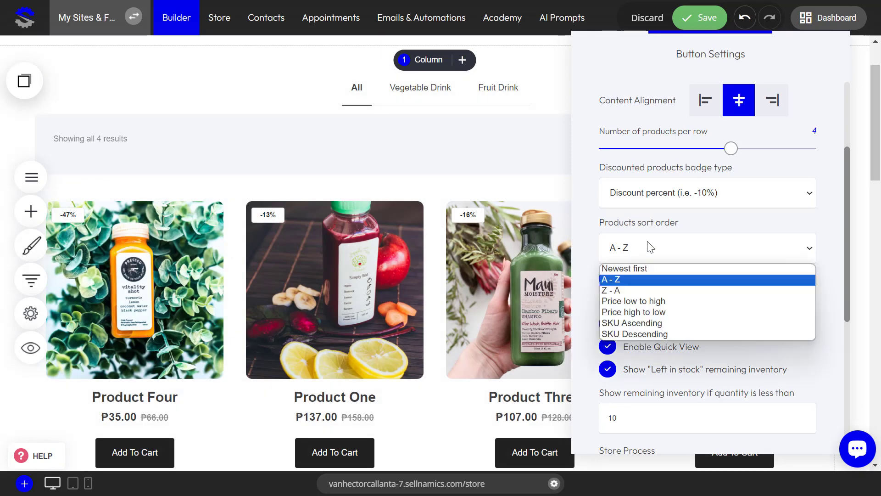
{"action": "left_click", "coordinate": [643, 291]}
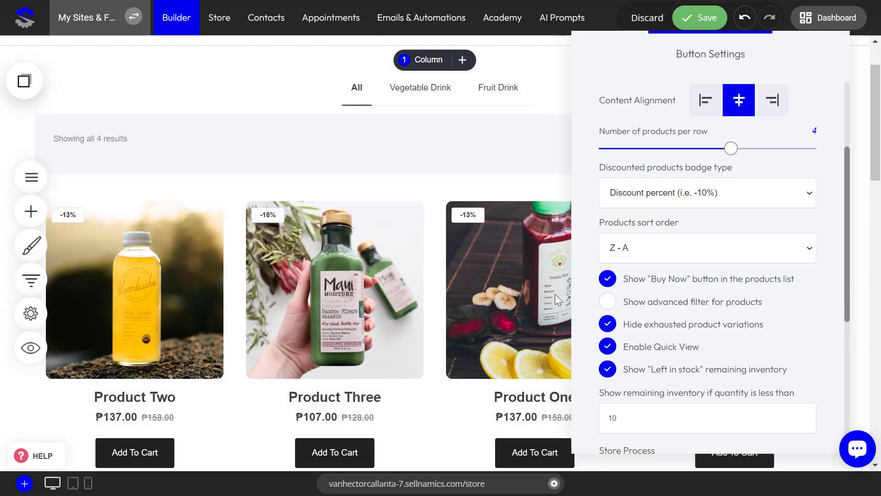
{"action": "left_click", "coordinate": [635, 254]}
{"action": "left_click", "coordinate": [646, 301]}
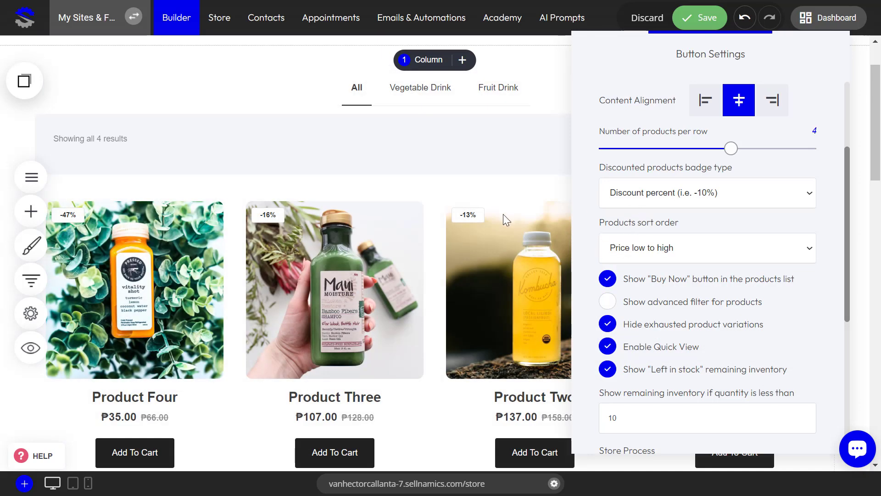
Set the products sort order to Price high to low
{"action": "left_click", "coordinate": [654, 257]}
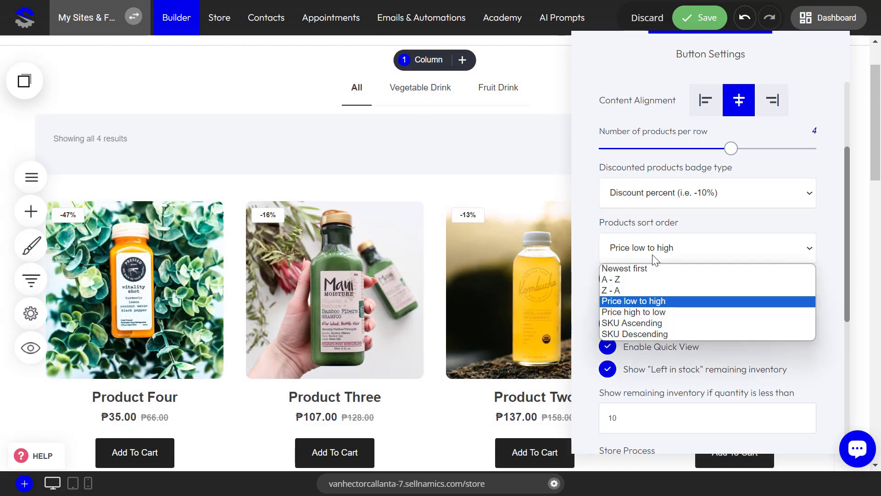
{"action": "left_click", "coordinate": [646, 311]}
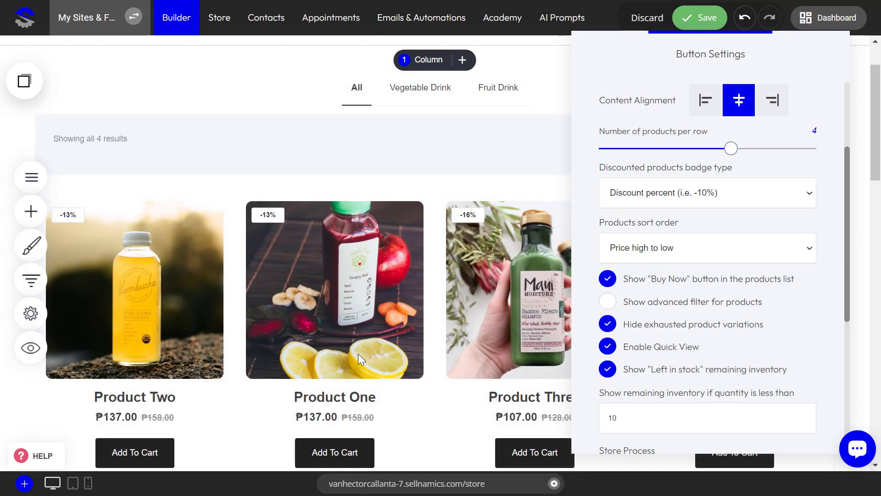
{"action": "left_click", "coordinate": [649, 257]}
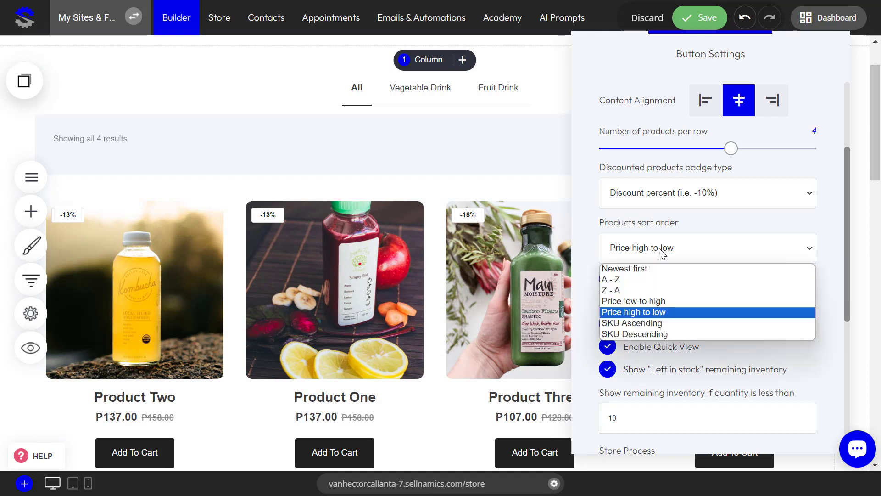
{"action": "left_click", "coordinate": [634, 311]}
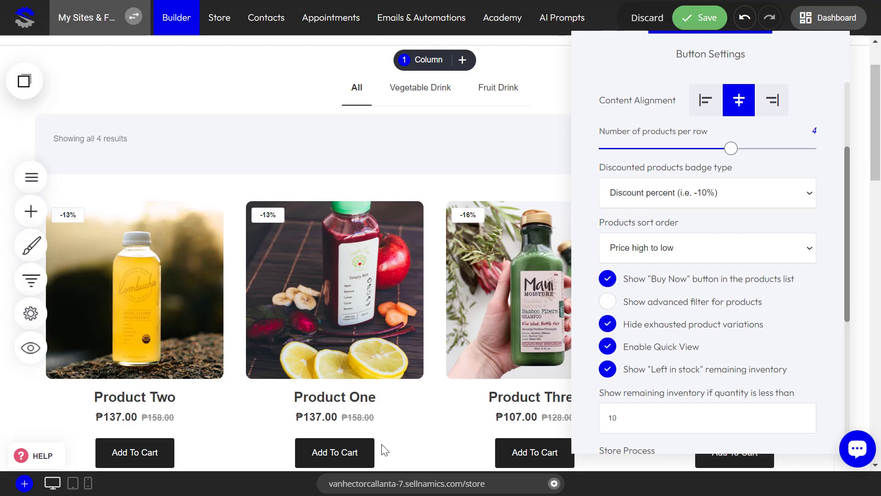
Turn the "Buy Now" button in the products list off and on again to compare the listing
{"action": "left_click", "coordinate": [608, 279]}
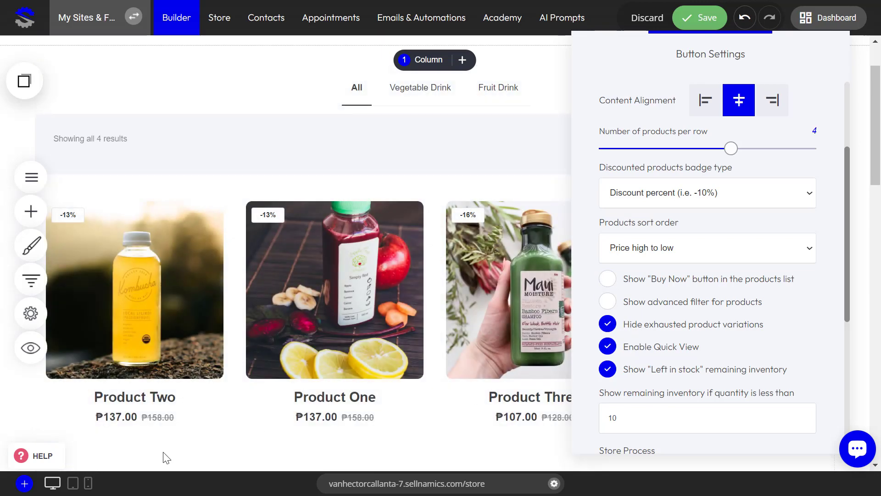
{"action": "left_click", "coordinate": [607, 278]}
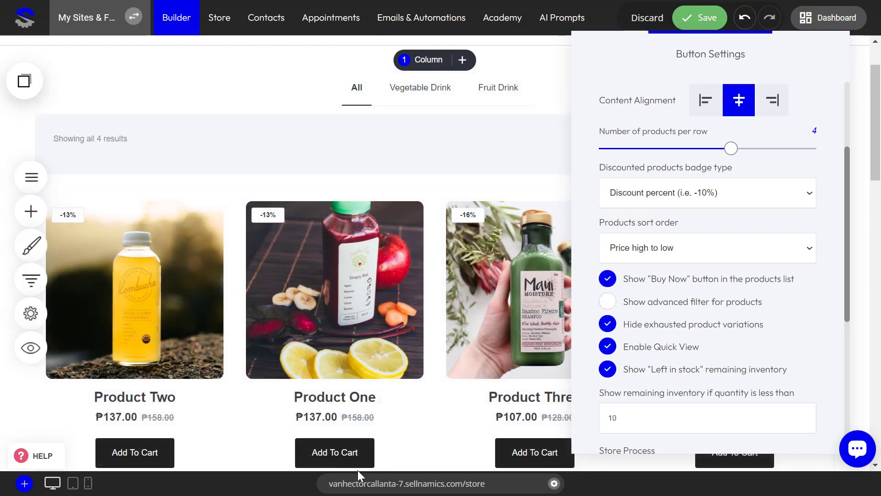
{"action": "left_click", "coordinate": [608, 279]}
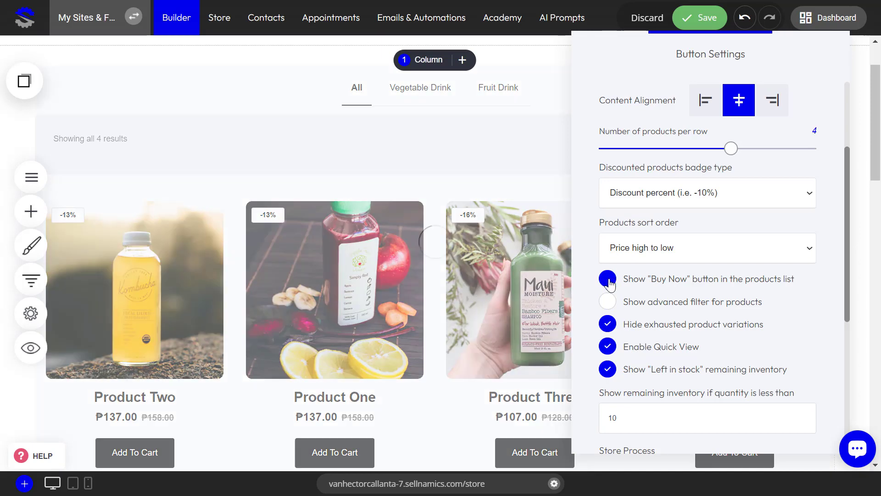
{"action": "left_click", "coordinate": [608, 281]}
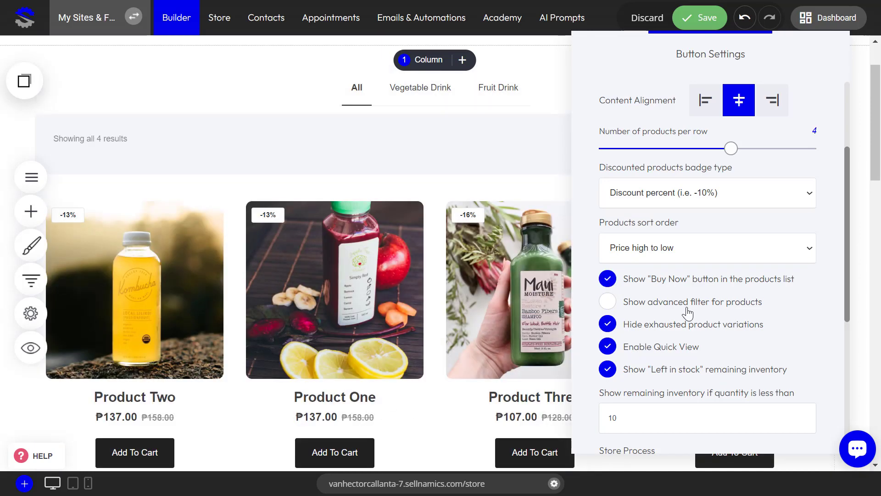
Close the store catalog settings and save the page
{"action": "scroll", "coordinate": [687, 314], "scroll_direction": "down", "scroll_amount": 3}
{"action": "left_click", "coordinate": [457, 296]}
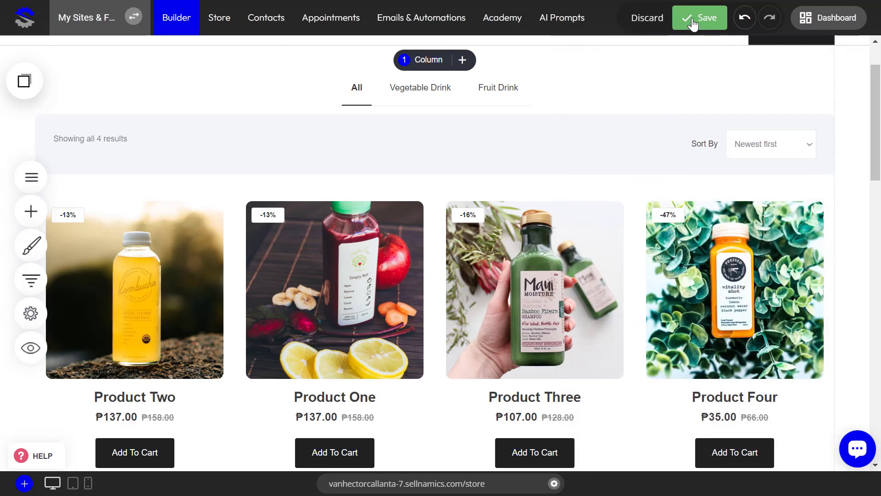
{"action": "left_click", "coordinate": [694, 25]}
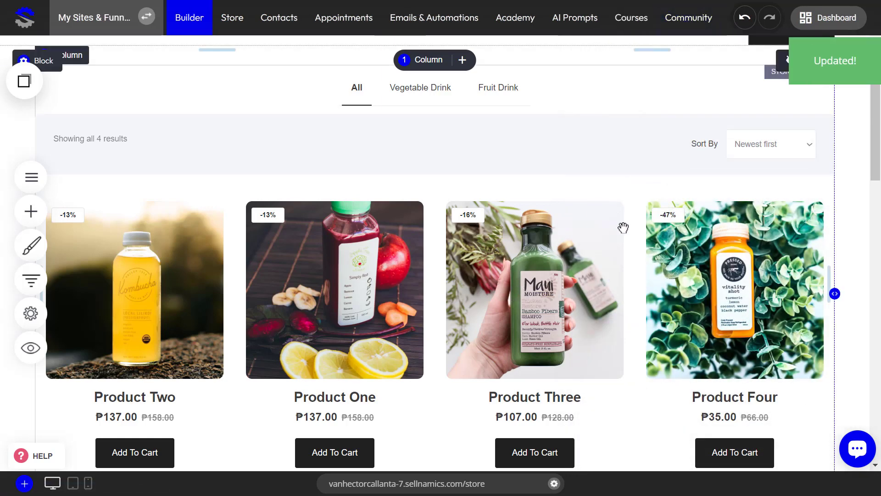
Reopen the store catalog settings, try the advanced filter for products, and turn it off again
{"action": "left_click", "coordinate": [489, 278]}
{"action": "scroll", "coordinate": [738, 305], "scroll_direction": "down", "scroll_amount": 5}
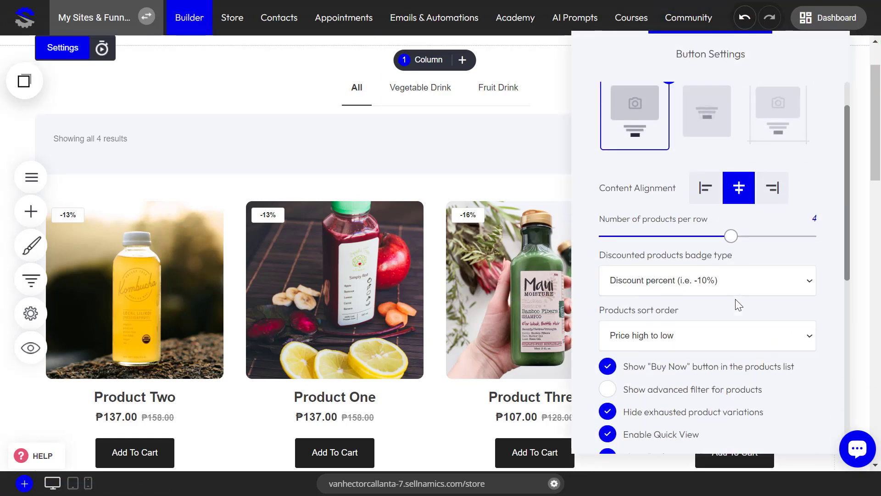
{"action": "left_click", "coordinate": [609, 234]}
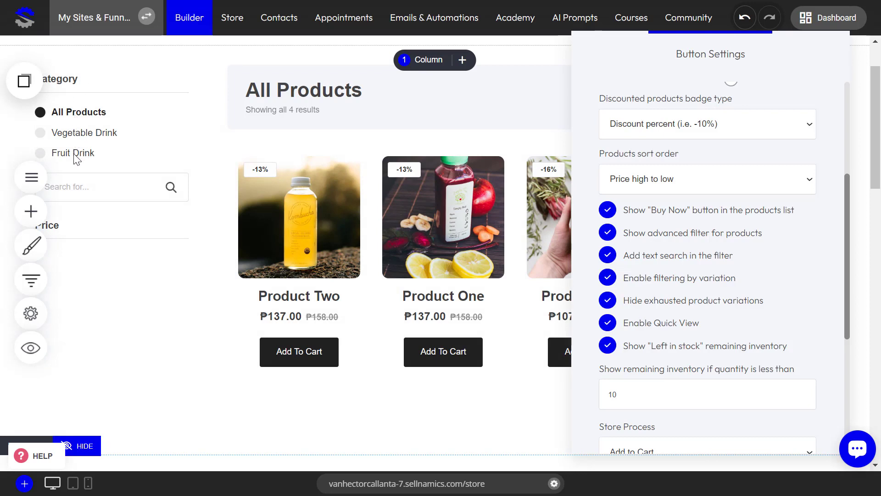
{"action": "left_click", "coordinate": [608, 237]}
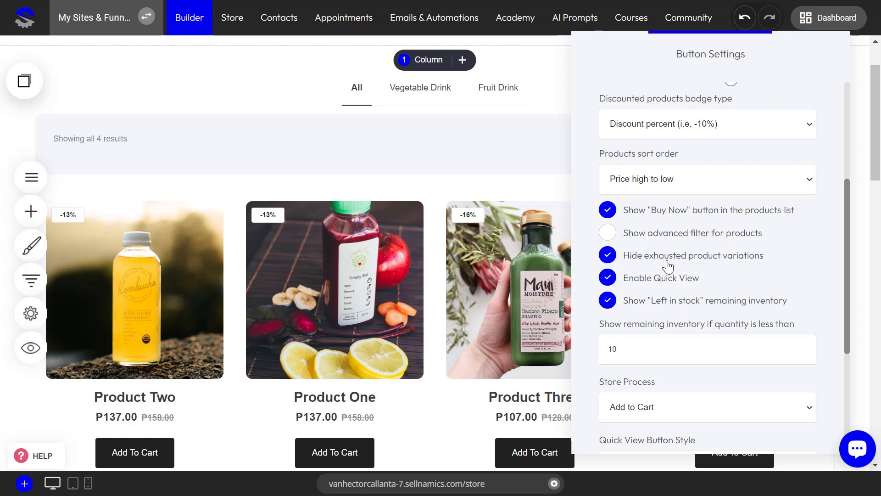
Turn off hiding of exhausted product variations and save the page
{"action": "left_click", "coordinate": [616, 257]}
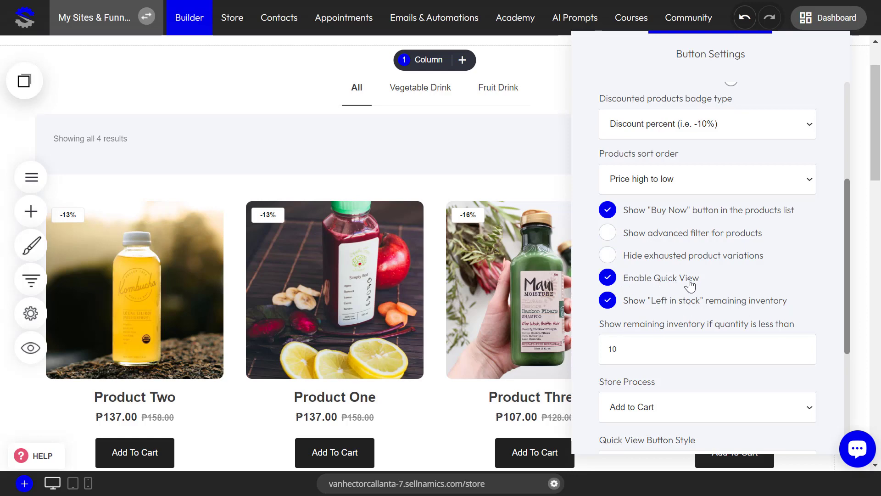
{"action": "left_click", "coordinate": [505, 278]}
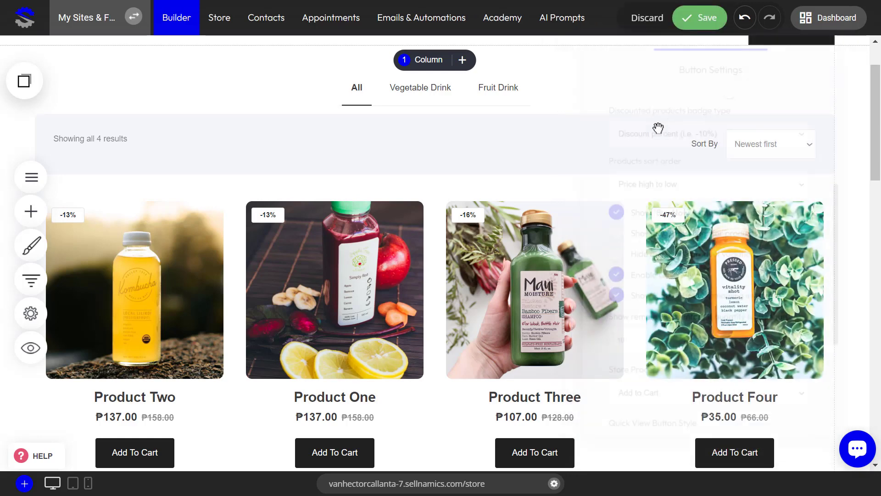
{"action": "left_click", "coordinate": [691, 23]}
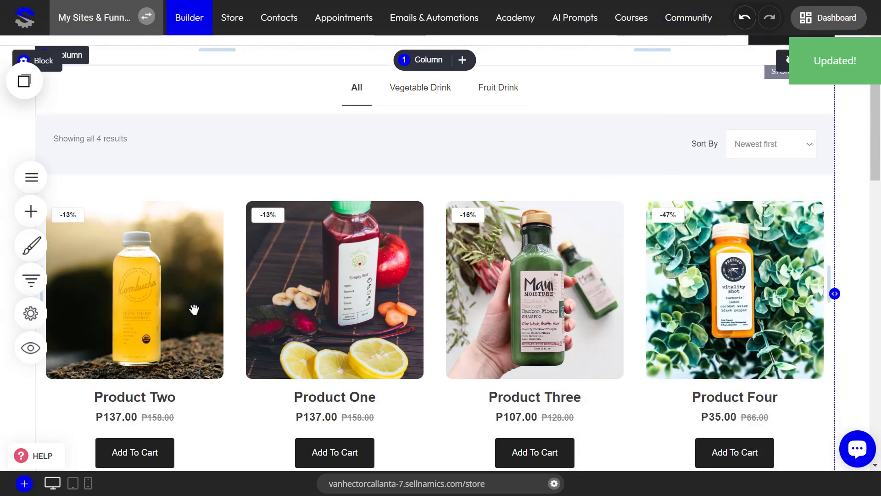
Preview the store page, inspect a product in the listing, and close the preview
{"action": "left_click", "coordinate": [31, 348]}
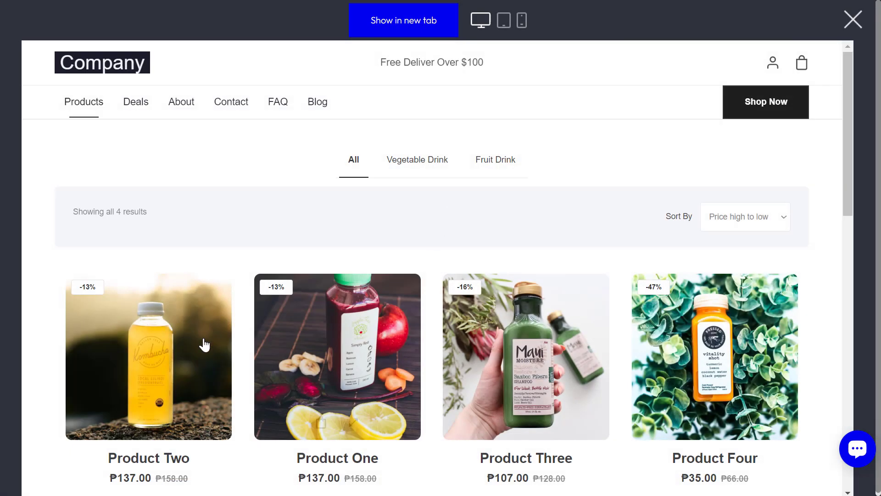
{"action": "mouse_move", "coordinate": [167, 416]}
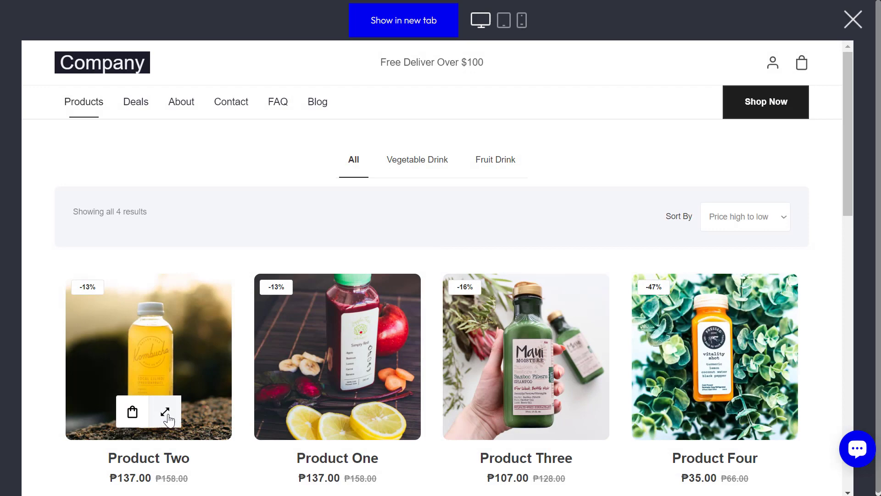
{"action": "left_click", "coordinate": [852, 20]}
Open the store catalog settings, try Buy Now as the store process, and restore Add to Cart
{"action": "left_click", "coordinate": [386, 300]}
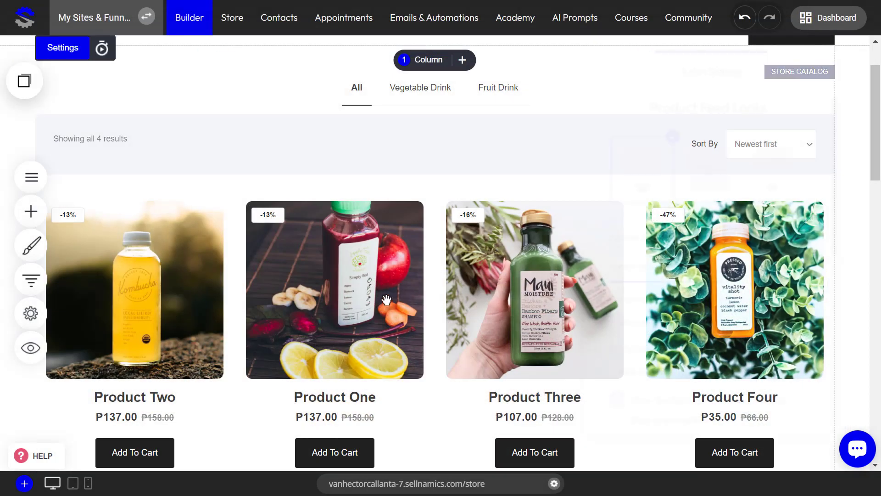
{"action": "scroll", "coordinate": [680, 256], "scroll_direction": "down", "scroll_amount": 6}
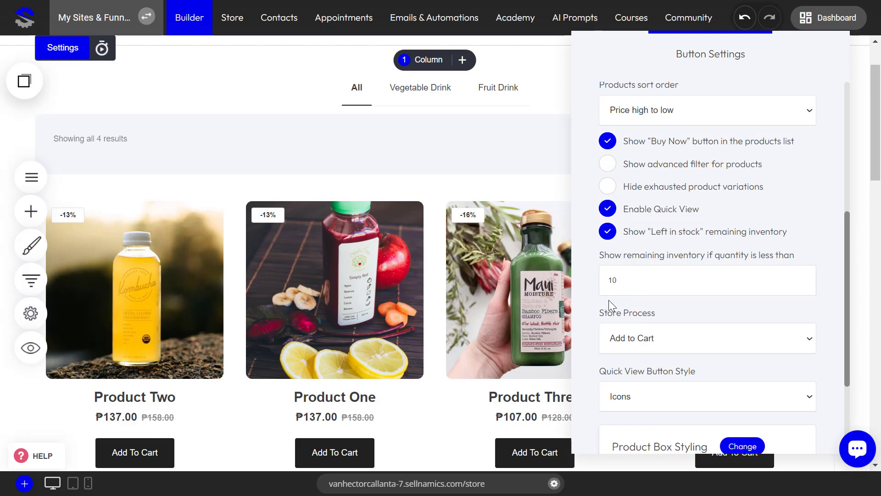
{"action": "scroll", "coordinate": [609, 301], "scroll_direction": "down", "scroll_amount": 3}
{"action": "scroll", "coordinate": [625, 285], "scroll_direction": "up", "scroll_amount": 1}
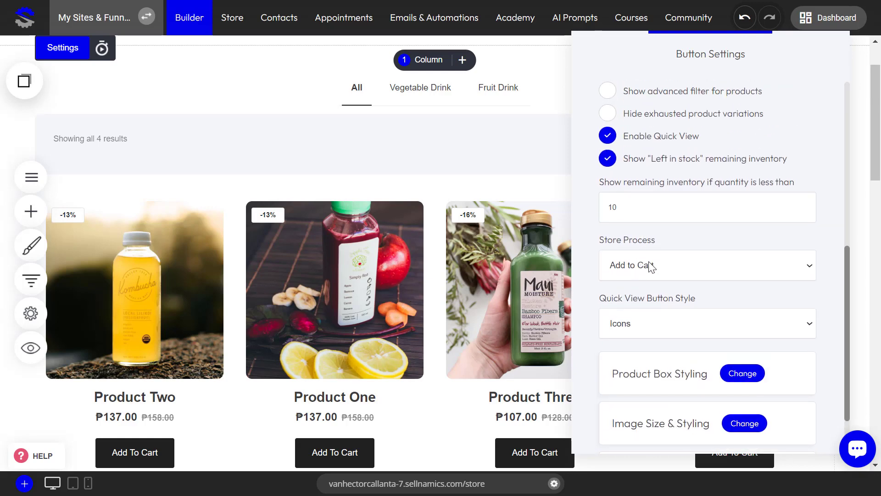
{"action": "left_click", "coordinate": [651, 266]}
{"action": "left_click", "coordinate": [640, 299]}
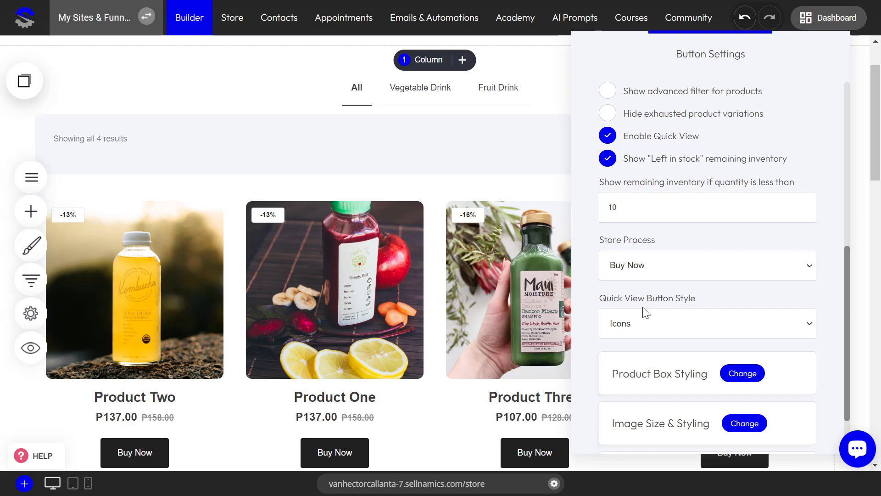
{"action": "left_click", "coordinate": [656, 263]}
{"action": "left_click", "coordinate": [653, 263]}
{"action": "left_click", "coordinate": [653, 265]}
{"action": "left_click", "coordinate": [646, 285]}
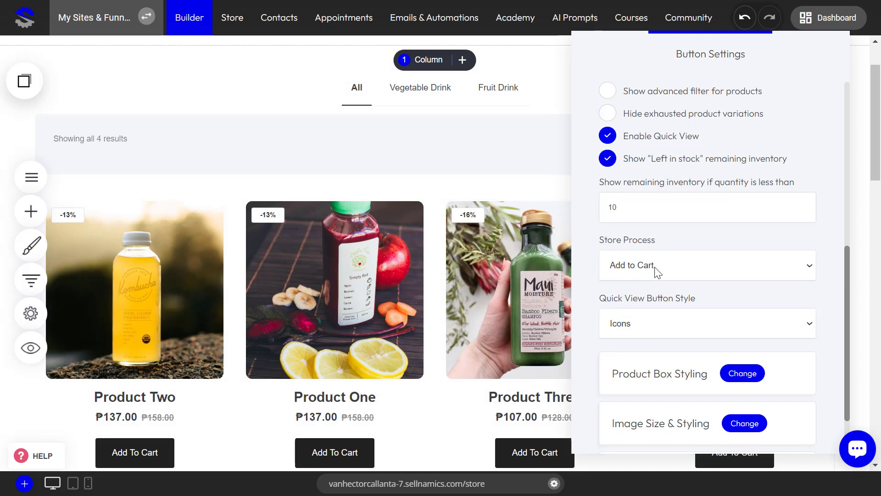
Compare the Icons and Regular button styles for Quick View, choose Regular button, and save the page
{"action": "scroll", "coordinate": [666, 283], "scroll_direction": "down", "scroll_amount": 2}
{"action": "left_click", "coordinate": [670, 258]}
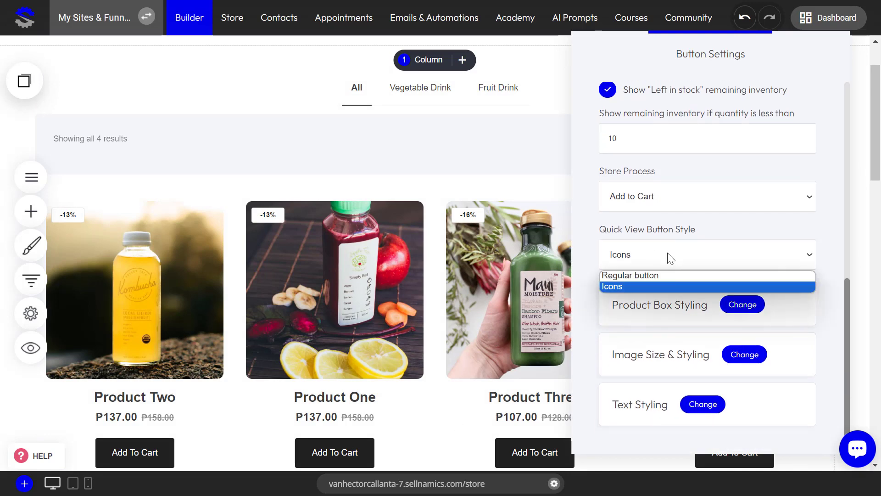
{"action": "left_click", "coordinate": [655, 277]}
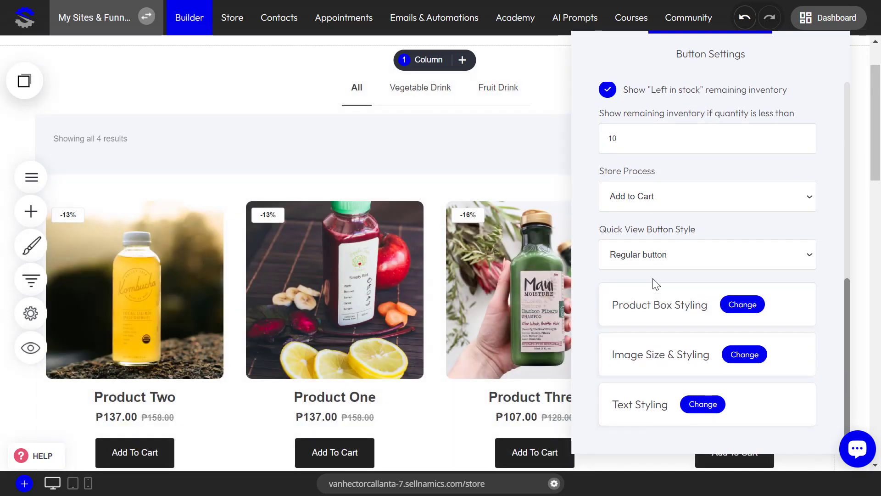
{"action": "left_click", "coordinate": [653, 263]}
{"action": "left_click", "coordinate": [651, 283]}
{"action": "left_click", "coordinate": [689, 260]}
{"action": "left_click", "coordinate": [659, 274]}
{"action": "left_click", "coordinate": [432, 282]}
{"action": "left_click", "coordinate": [693, 23]}
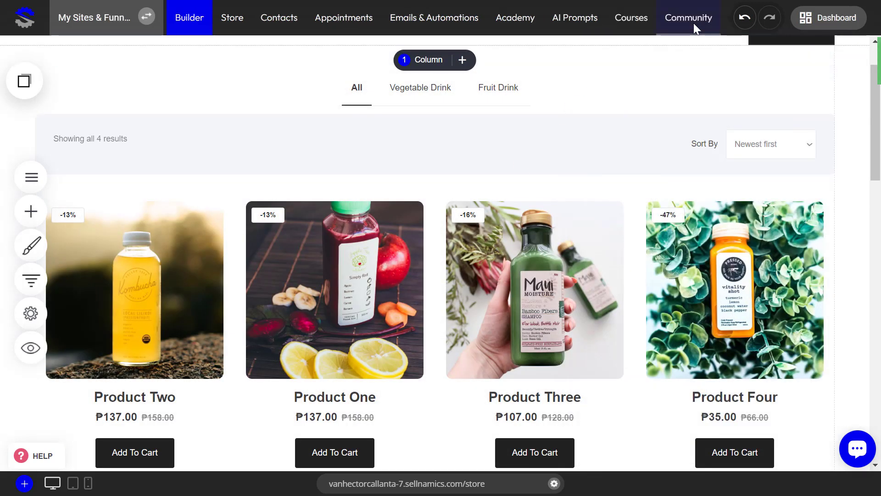
Preview the store page, inspect the Quick View button on Product Two, and close the preview
{"action": "left_click", "coordinate": [30, 348]}
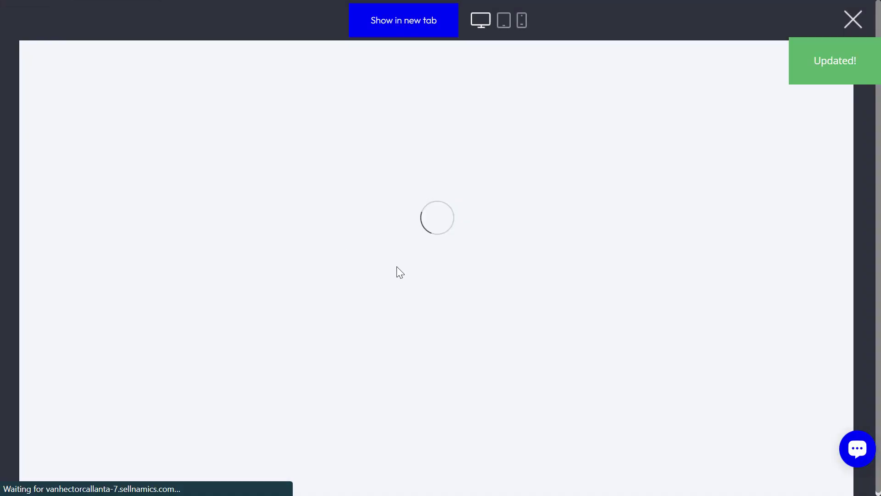
{"action": "mouse_move", "coordinate": [177, 380]}
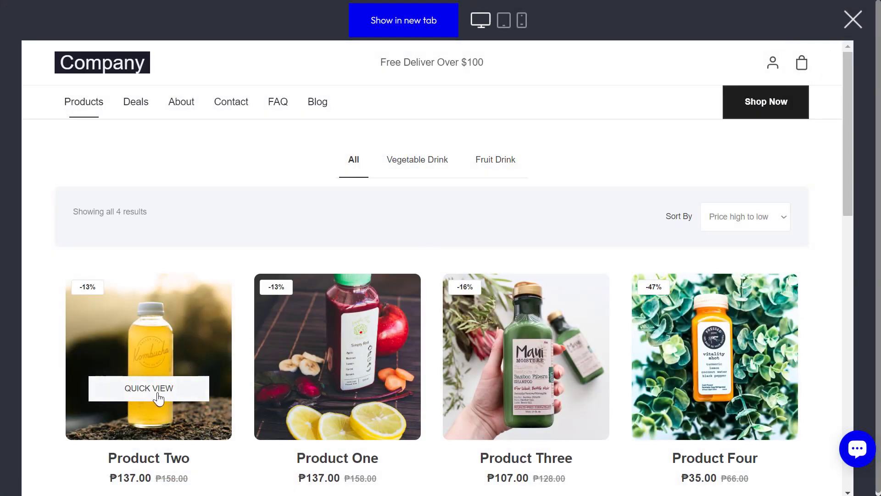
{"action": "left_click", "coordinate": [852, 20]}
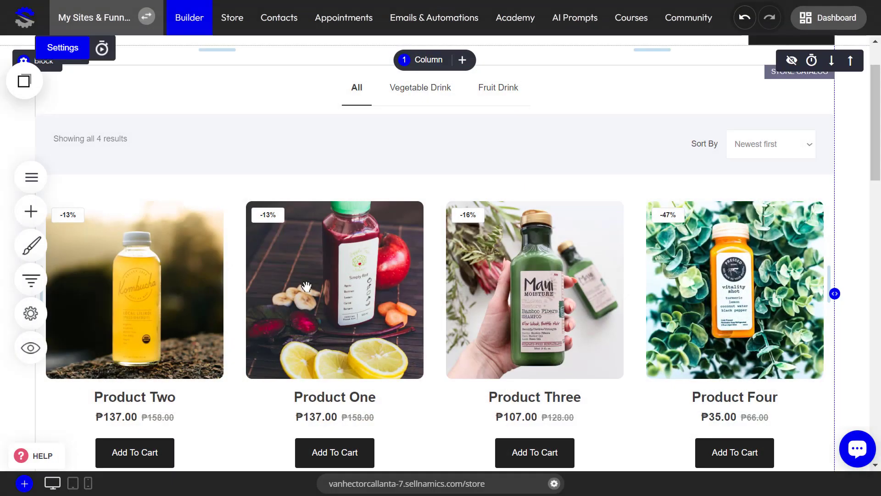
Set the store catalog's Quick View button style to Icons and save the page
{"action": "scroll", "coordinate": [662, 308], "scroll_direction": "down", "scroll_amount": 5}
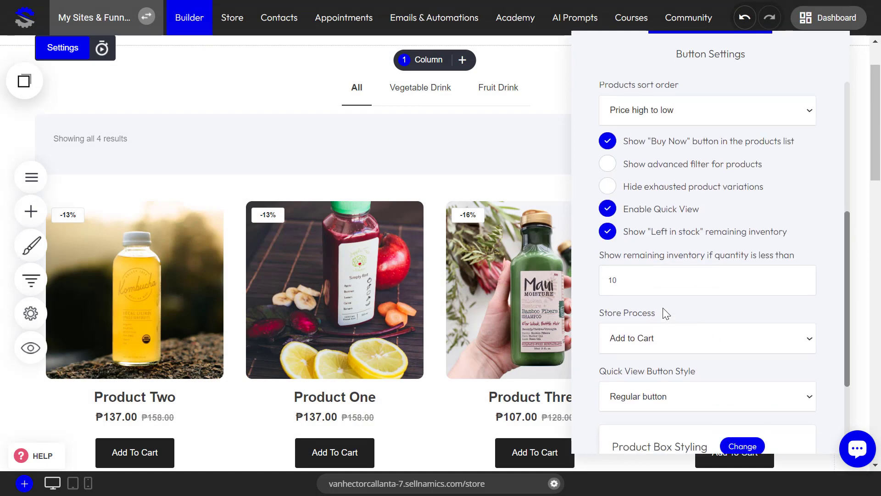
{"action": "scroll", "coordinate": [666, 358], "scroll_direction": "down", "scroll_amount": 3}
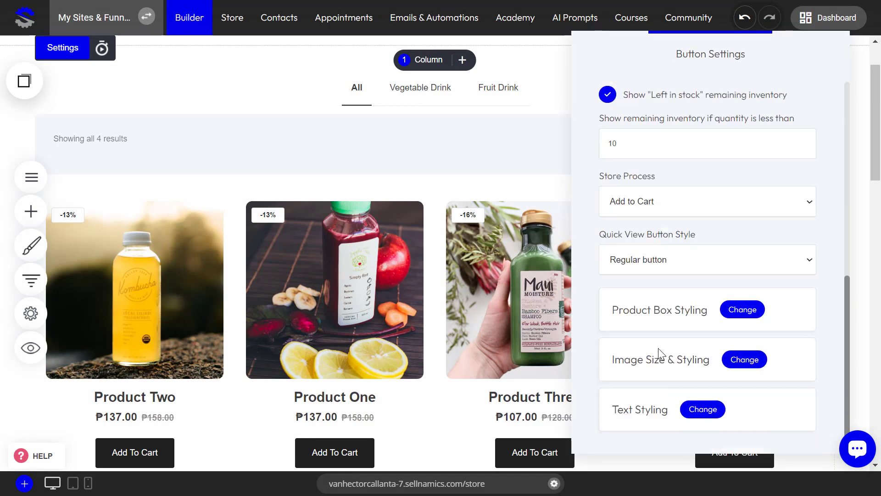
{"action": "left_click", "coordinate": [645, 260]}
{"action": "left_click", "coordinate": [625, 290]}
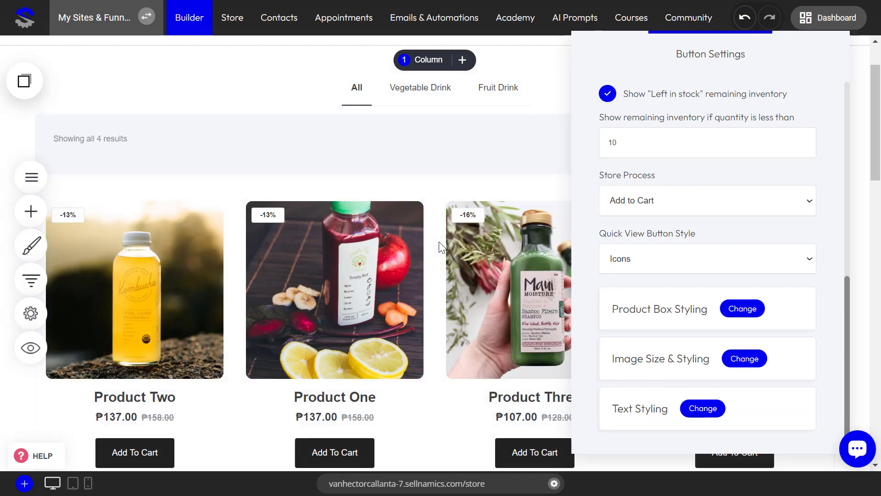
{"action": "left_click", "coordinate": [439, 244]}
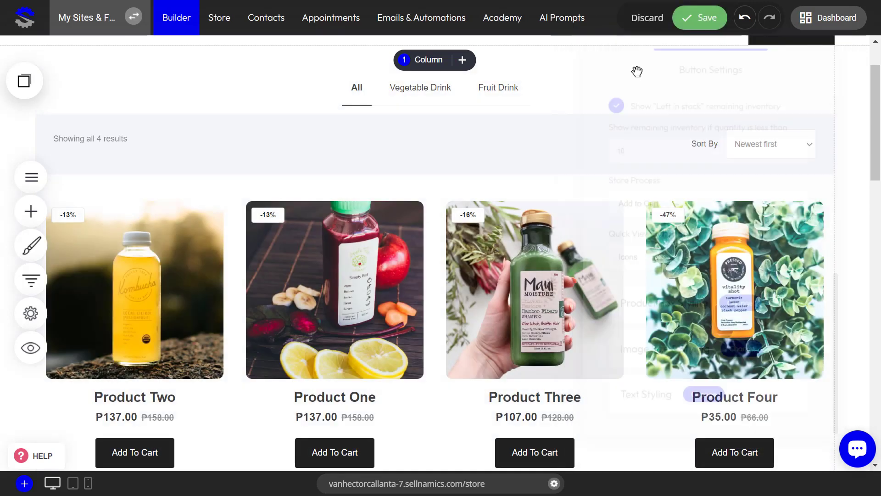
{"action": "left_click", "coordinate": [700, 21]}
Preview the store page, inspect the Quick View icons on Product Two, and close the preview
{"action": "left_click", "coordinate": [30, 347]}
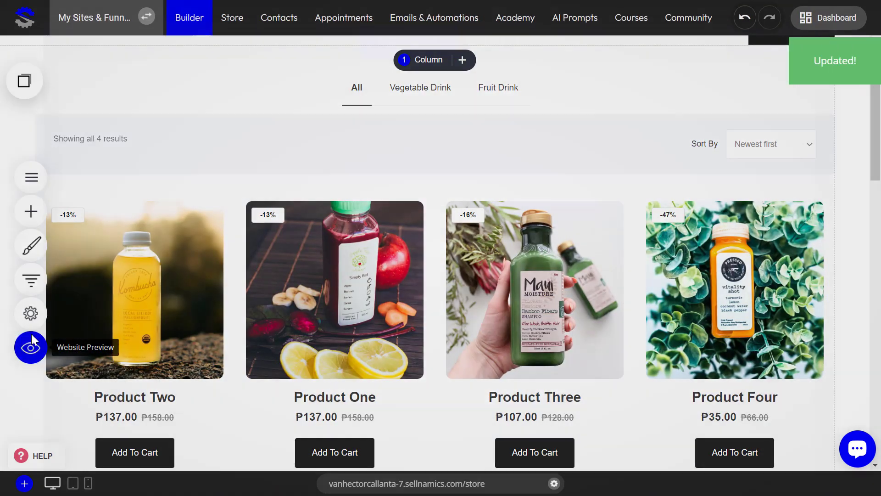
{"action": "mouse_move", "coordinate": [191, 354]}
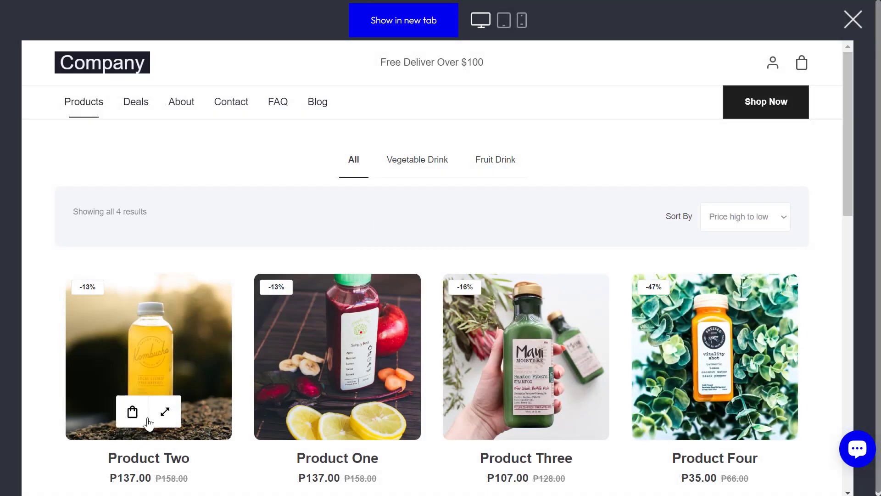
{"action": "left_click", "coordinate": [853, 19]}
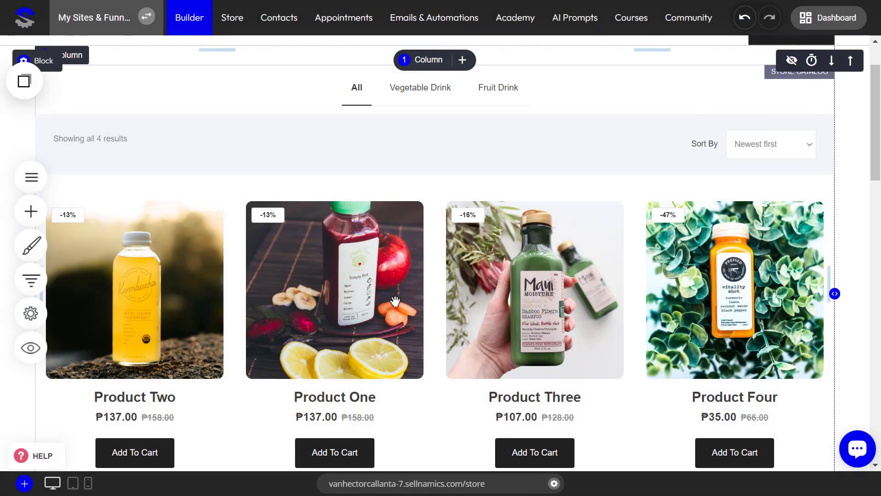
Open the store catalog's product box styling and set the box padding to 20px
{"action": "left_click", "coordinate": [101, 184]}
{"action": "left_click", "coordinate": [62, 47]}
{"action": "scroll", "coordinate": [669, 266], "scroll_direction": "down", "scroll_amount": 6}
{"action": "scroll", "coordinate": [685, 217], "scroll_direction": "up", "scroll_amount": 3}
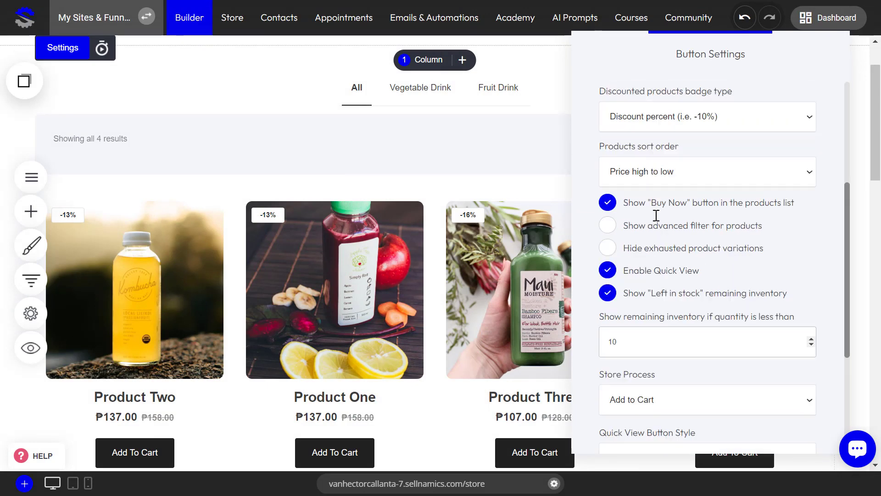
{"action": "scroll", "coordinate": [654, 326], "scroll_direction": "down", "scroll_amount": 4}
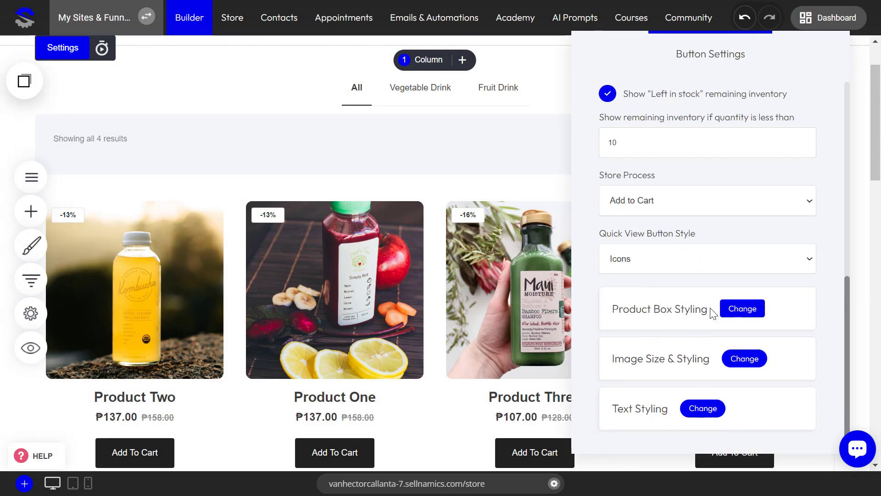
{"action": "scroll", "coordinate": [663, 312], "scroll_direction": "down", "scroll_amount": 1}
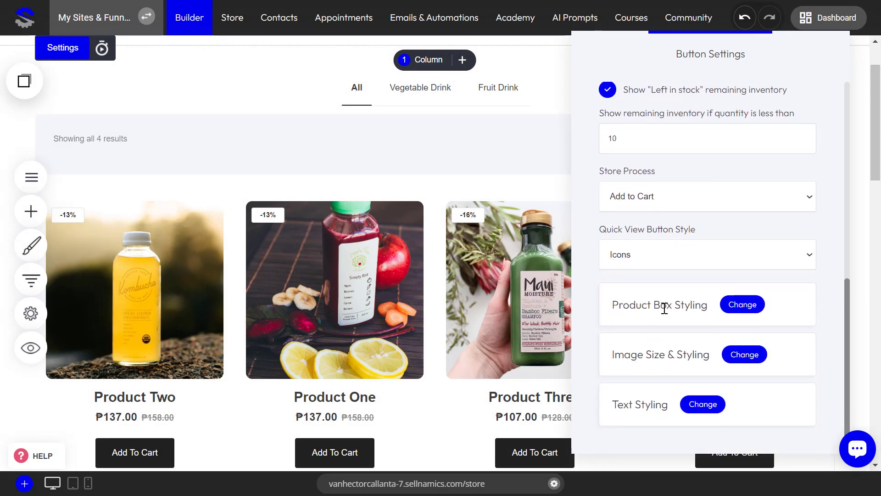
{"action": "left_click", "coordinate": [743, 304]}
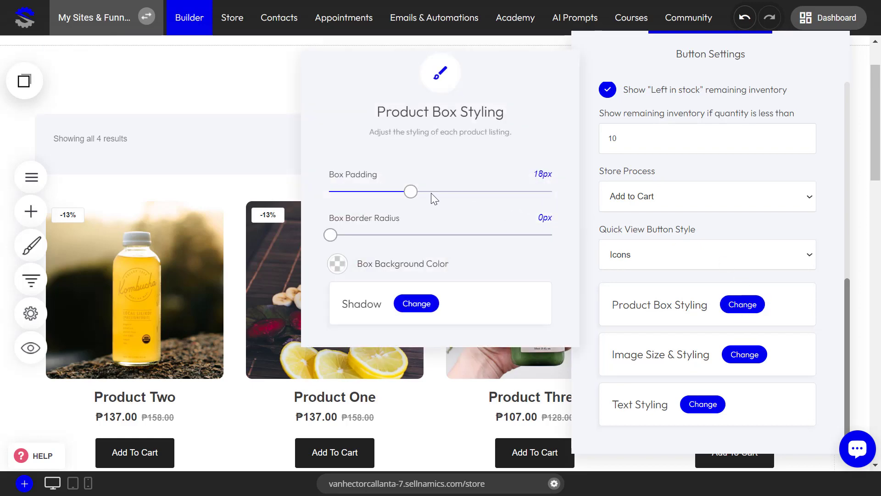
{"action": "mouse_move", "coordinate": [410, 193]}
{"action": "left_mouse_down"}
{"action": "mouse_move", "coordinate": [505, 193]}
{"action": "mouse_move", "coordinate": [357, 192]}
{"action": "mouse_move", "coordinate": [421, 196]}
{"action": "left_mouse_up"}
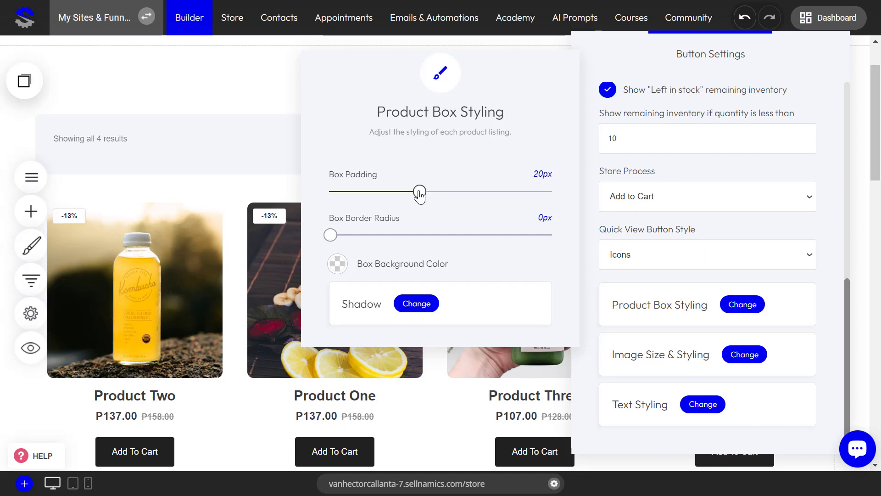
{"action": "left_click_drag", "start_coordinate": [333, 233], "coordinate": [309, 238]}
Try global colors such as yellow FFCC60 as the product box background, and restore the transparent background
{"action": "left_click", "coordinate": [338, 264]}
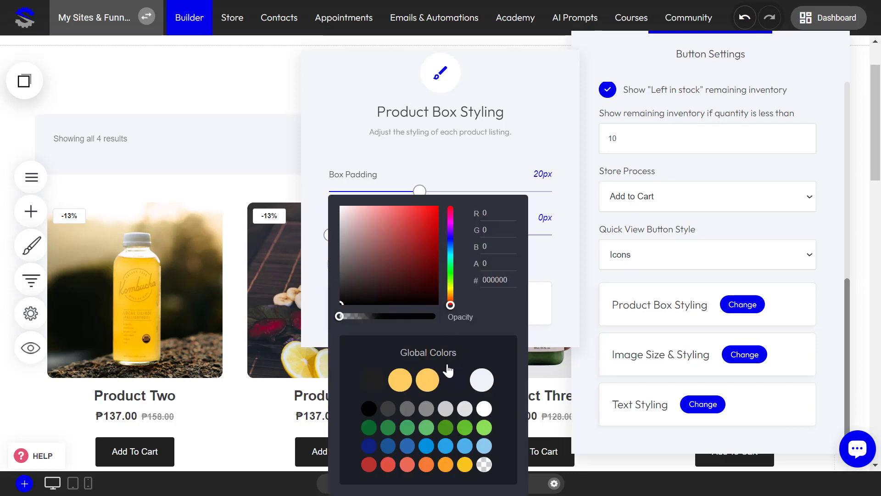
{"action": "left_click", "coordinate": [457, 382]}
{"action": "left_click", "coordinate": [428, 382]}
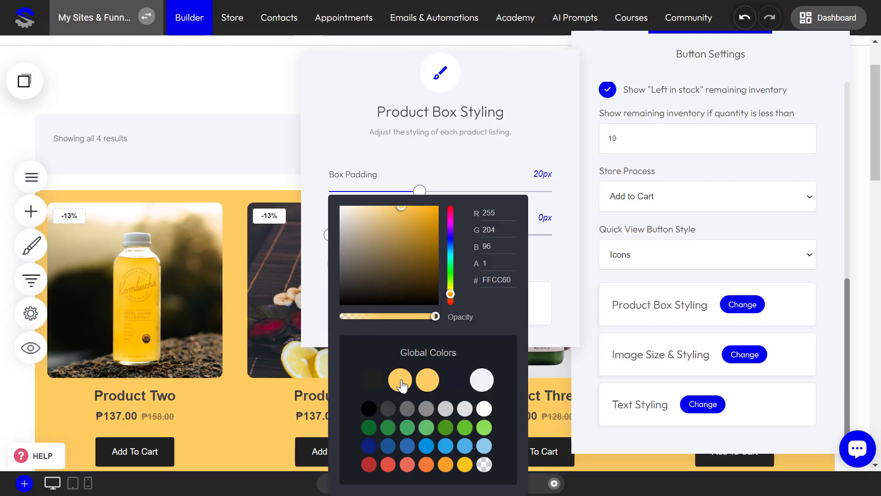
{"action": "left_click", "coordinate": [368, 381]}
{"action": "left_click", "coordinate": [419, 384]}
{"action": "left_click", "coordinate": [484, 465]}
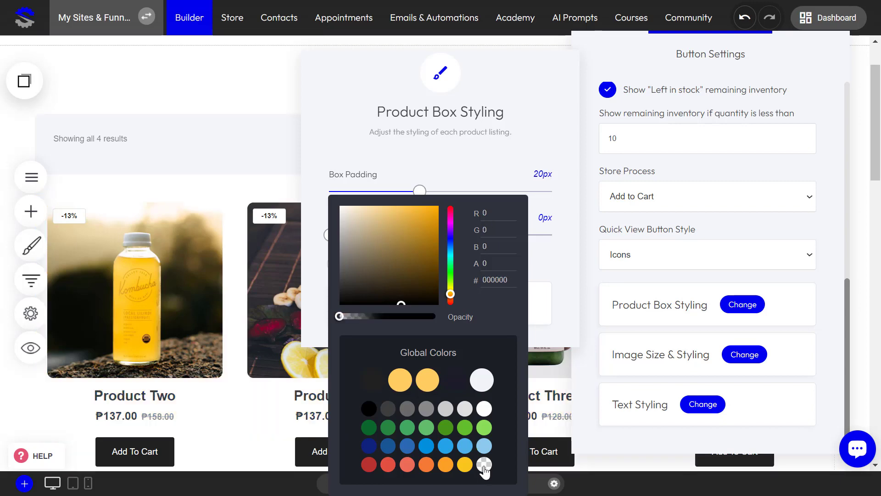
Close the product box styling and catalog settings and save the page
{"action": "left_click", "coordinate": [590, 276]}
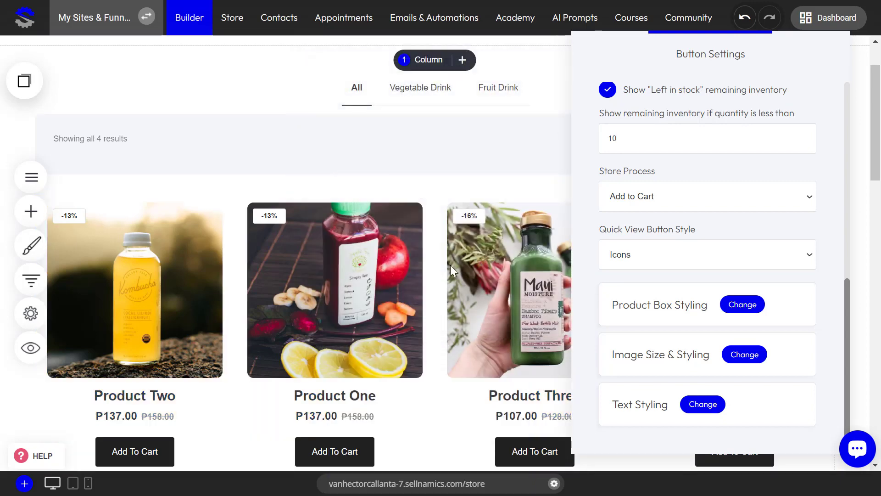
{"action": "left_click", "coordinate": [536, 208]}
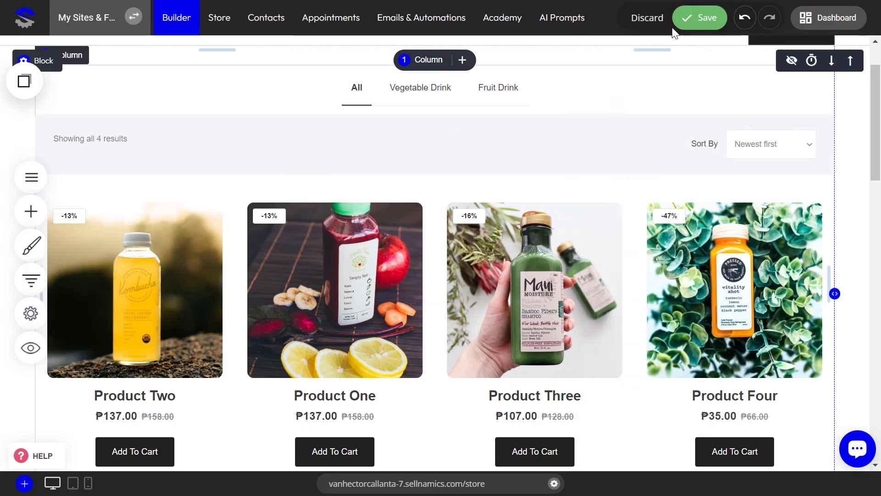
{"action": "left_click", "coordinate": [698, 18]}
Try Outer shadow and Inner shadow on the catalog's product boxes, restore No shadow, and close the product box styling
{"action": "left_click", "coordinate": [423, 249]}
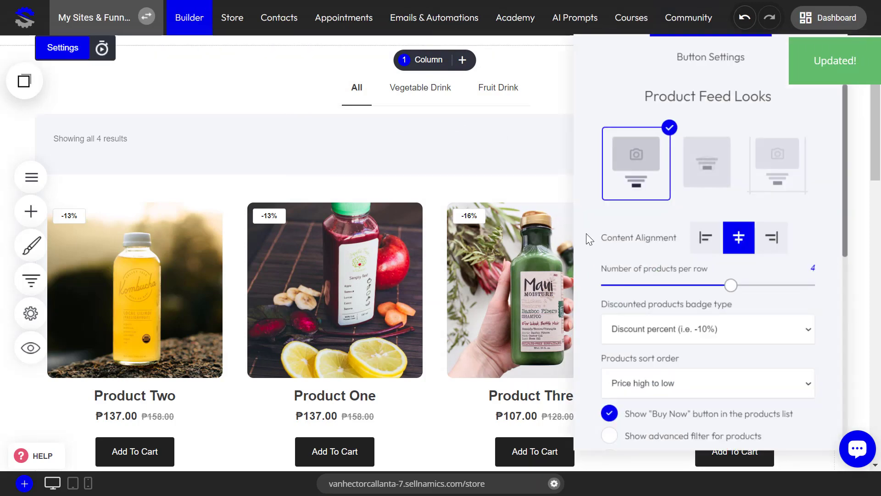
{"action": "scroll", "coordinate": [590, 238], "scroll_direction": "down", "scroll_amount": 5}
{"action": "scroll", "coordinate": [710, 303], "scroll_direction": "down", "scroll_amount": 4}
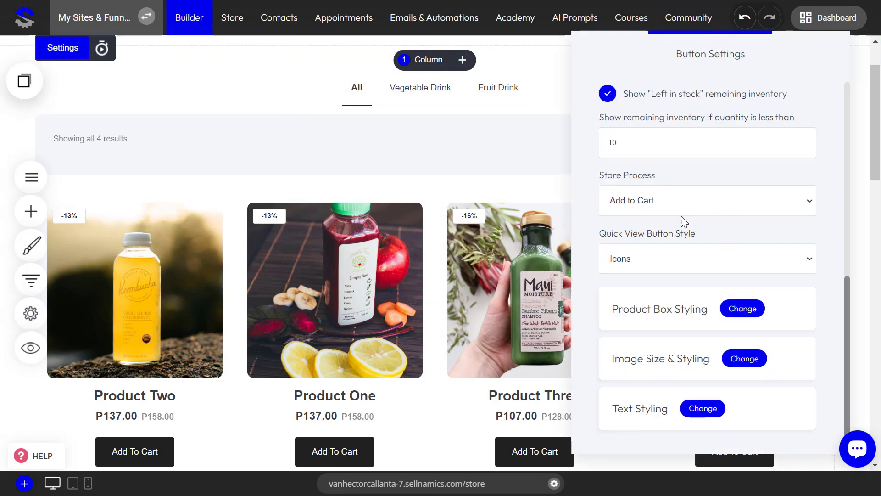
{"action": "left_click", "coordinate": [743, 308]}
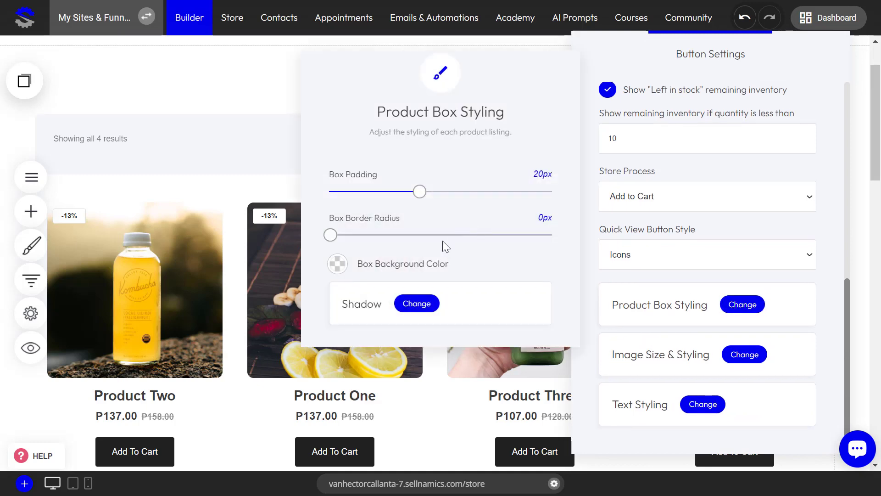
{"action": "left_click", "coordinate": [424, 304]}
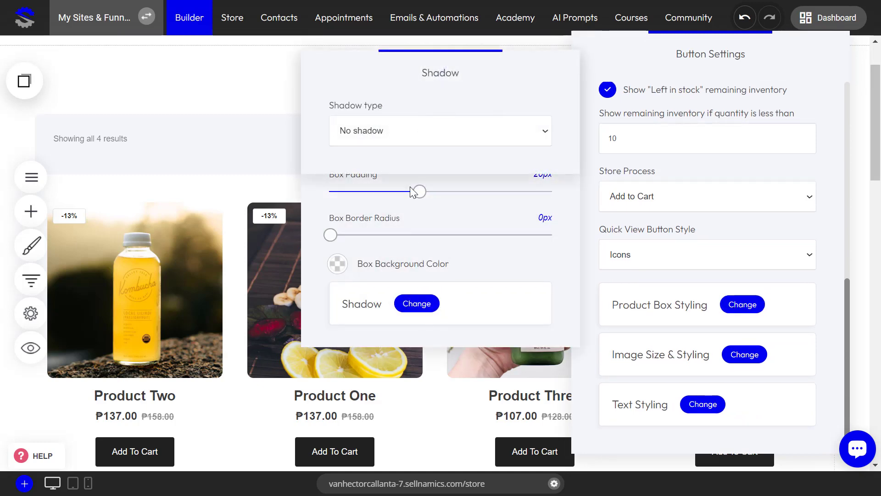
{"action": "left_click", "coordinate": [431, 134]}
{"action": "left_click", "coordinate": [419, 163]}
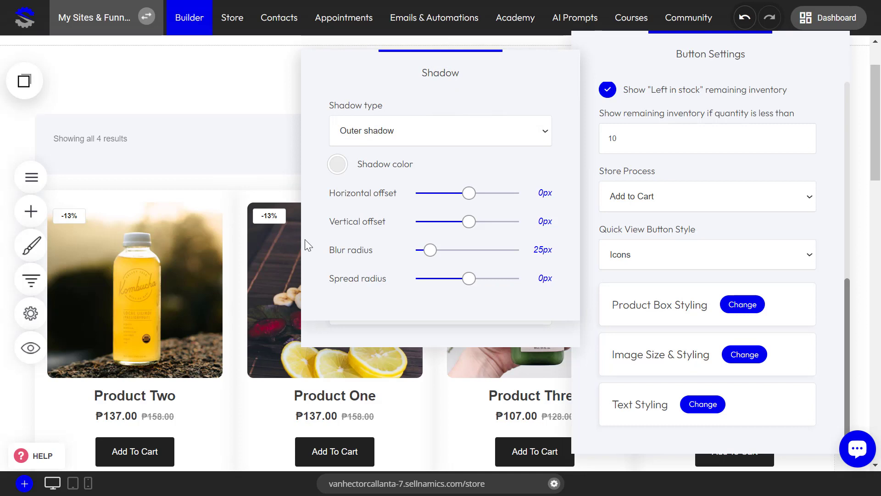
{"action": "left_click", "coordinate": [424, 140]}
{"action": "left_click", "coordinate": [401, 173]}
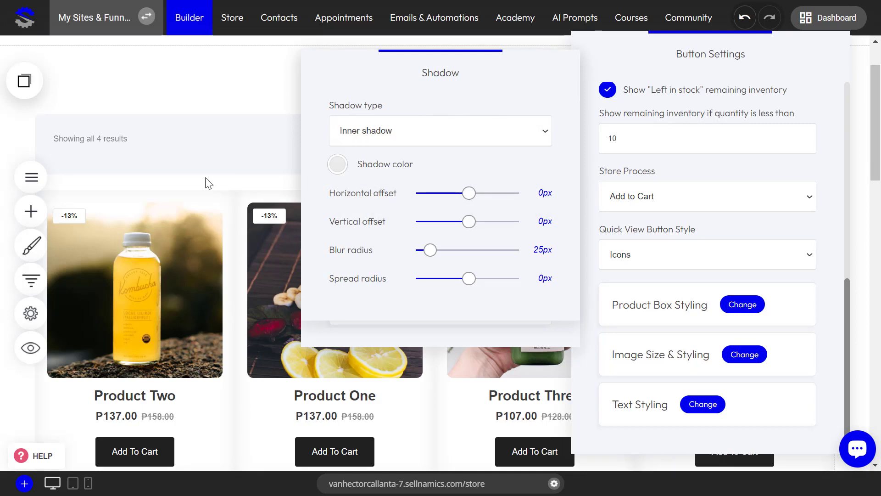
{"action": "left_click", "coordinate": [423, 138]}
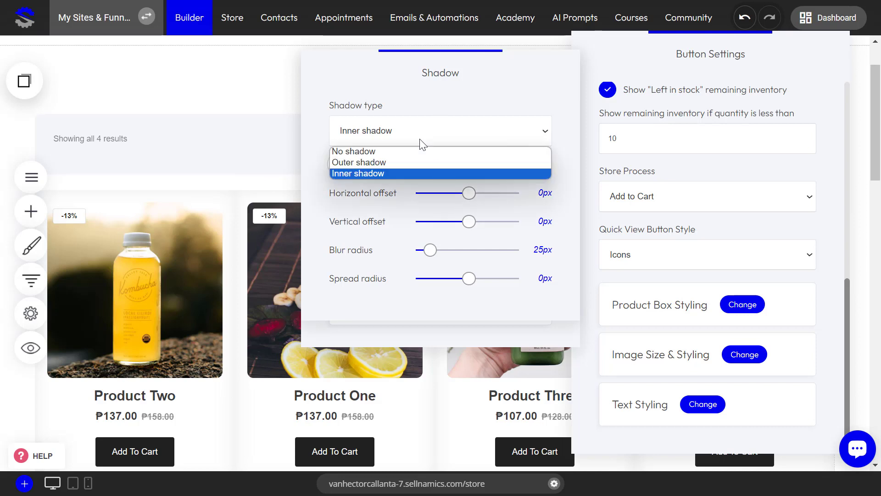
{"action": "left_click", "coordinate": [402, 152]}
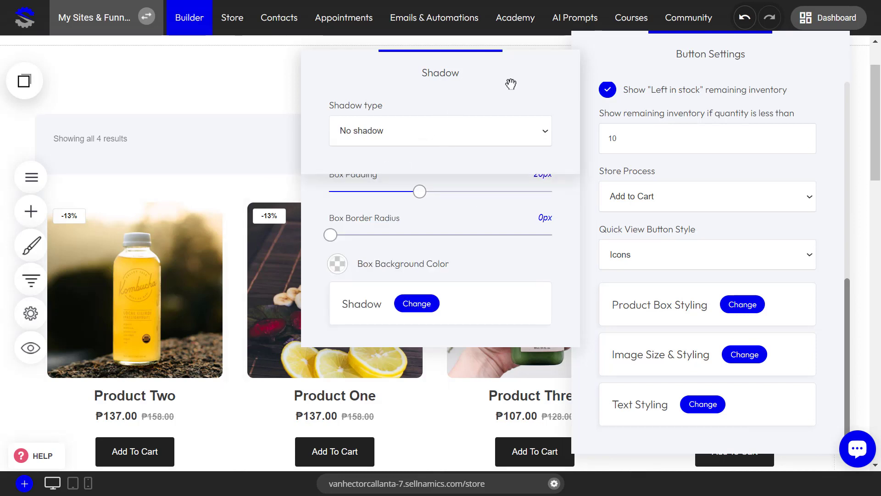
{"action": "left_click", "coordinate": [588, 252]}
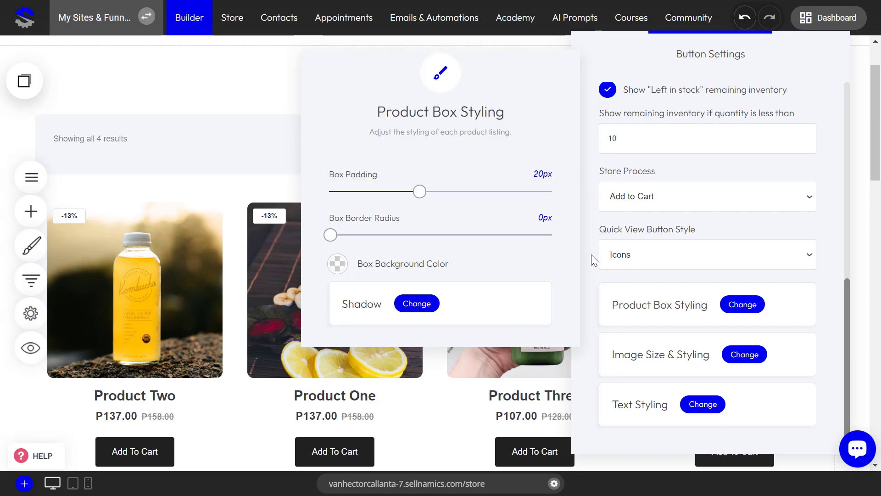
{"action": "left_click", "coordinate": [591, 255]}
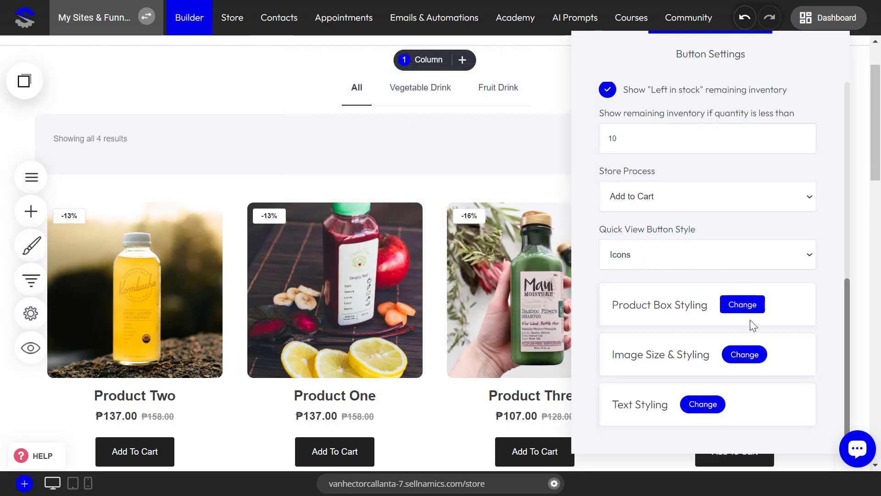
Open the catalog's product image styling and set the image position to Fill the height of the container
{"action": "left_click", "coordinate": [739, 357]}
{"action": "left_click", "coordinate": [441, 177]}
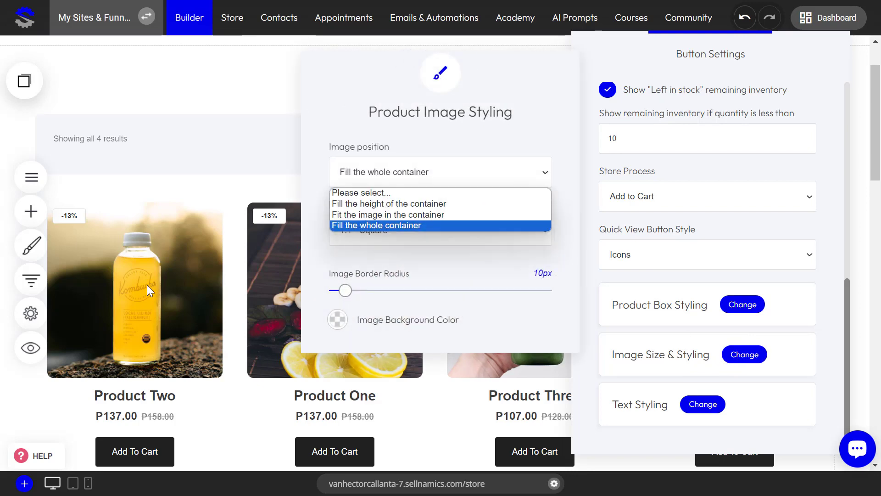
{"action": "left_click", "coordinate": [356, 203]}
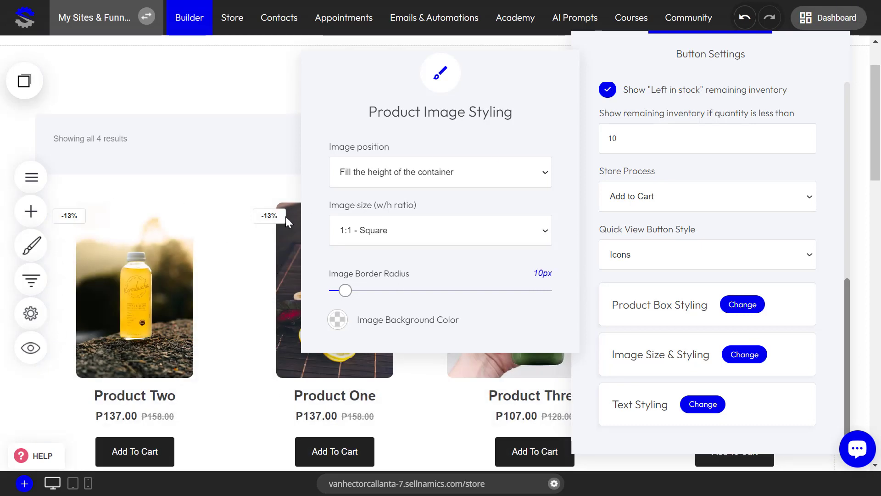
Try the image positions Fit the image in the container and Fill the whole container, and restore Fill the height of the container
{"action": "left_click", "coordinate": [434, 164]}
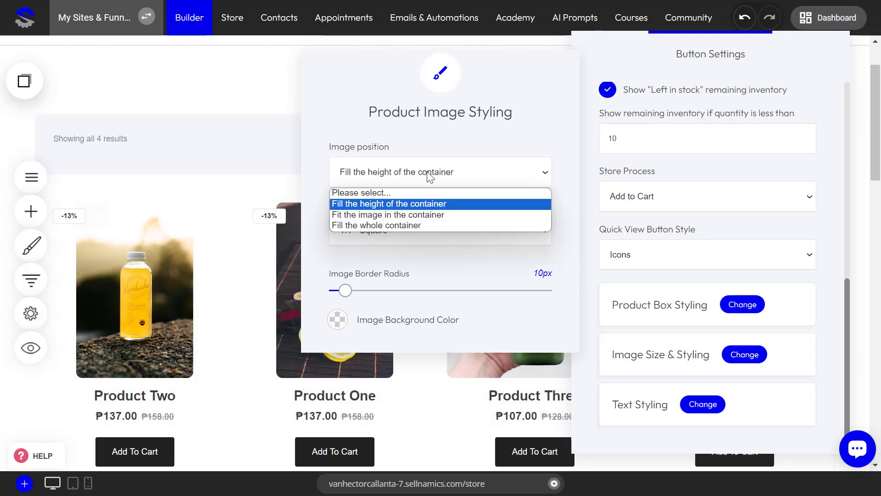
{"action": "left_click", "coordinate": [408, 220]}
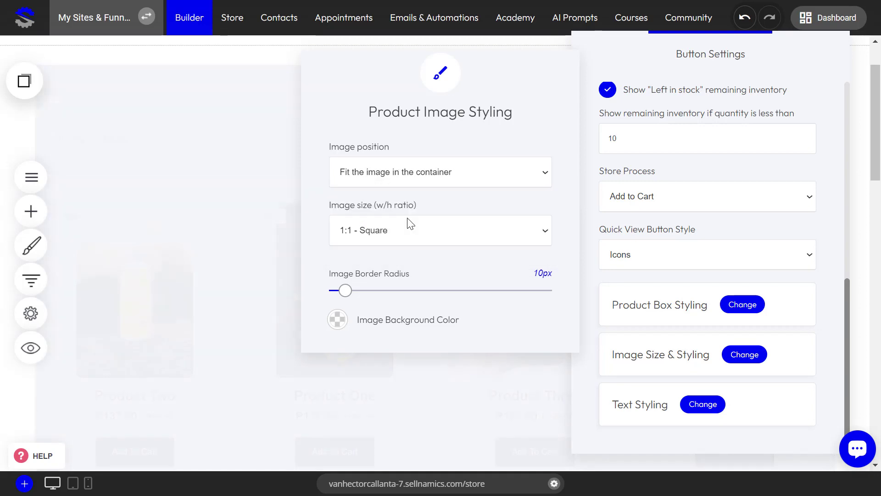
{"action": "left_click", "coordinate": [415, 180]}
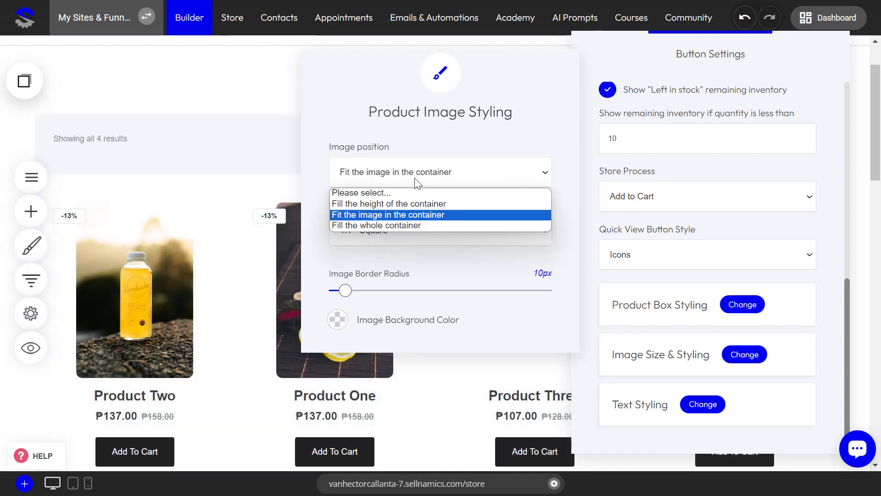
{"action": "left_click", "coordinate": [405, 225]}
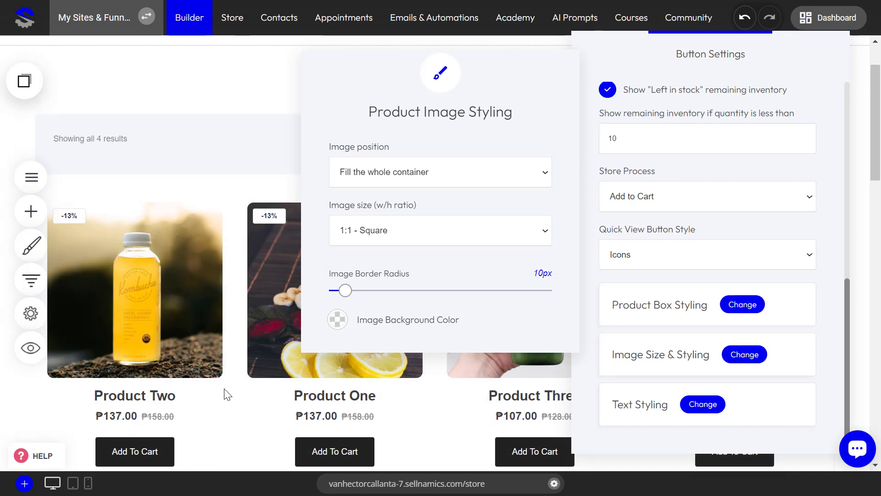
{"action": "left_click", "coordinate": [386, 172]}
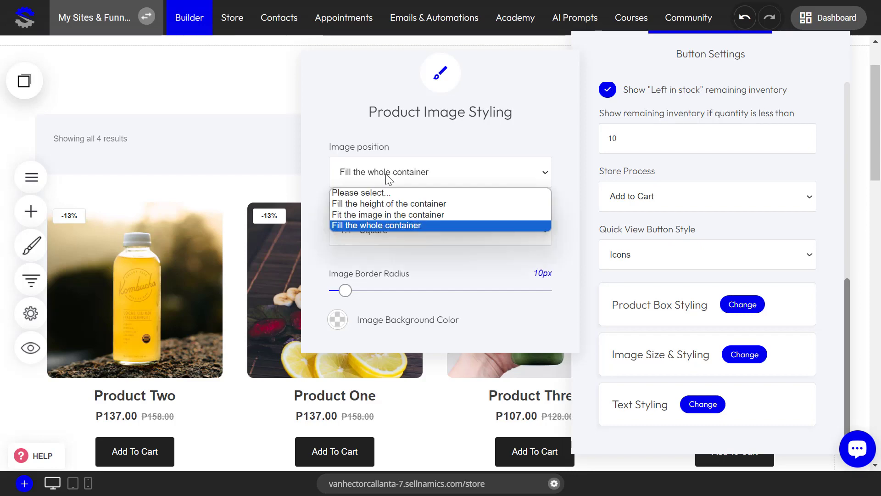
{"action": "left_click", "coordinate": [386, 200]}
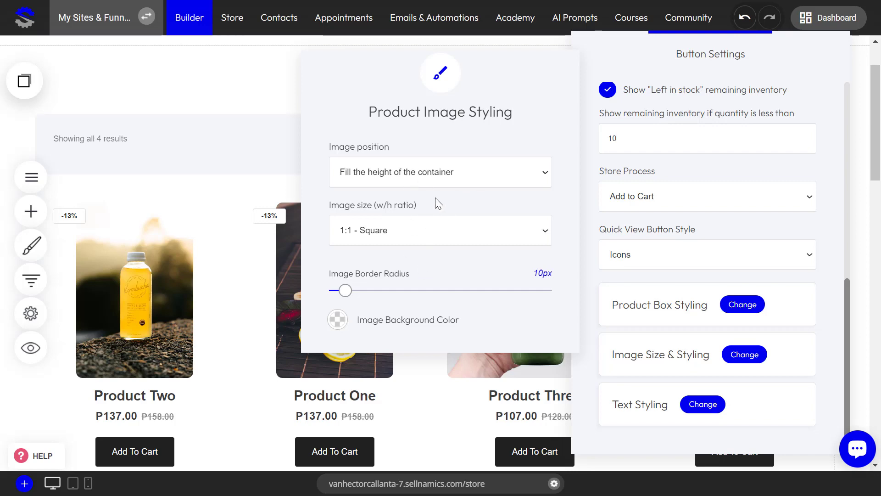
Compare product image ratios such as 4:3, 3:4 and 16:9, set the image size to 5:4 - Wide, and close the image styling
{"action": "left_click", "coordinate": [442, 230]}
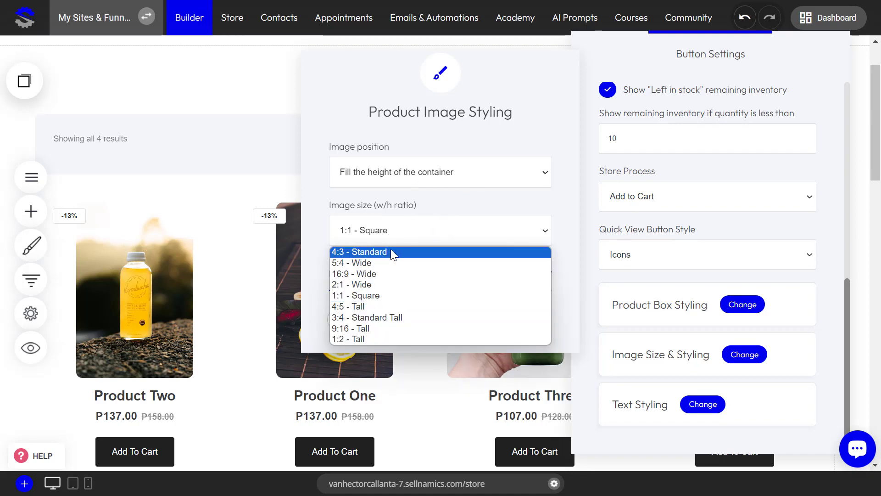
{"action": "left_click", "coordinate": [376, 262]}
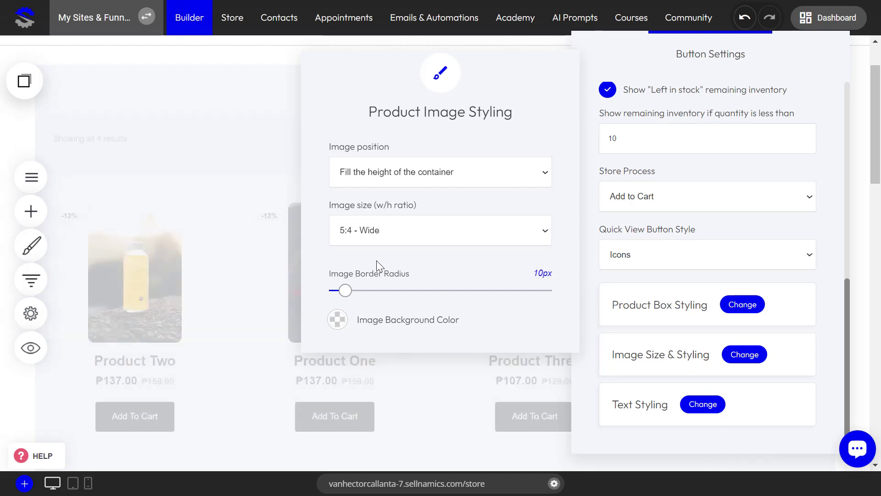
{"action": "left_click", "coordinate": [381, 242]}
{"action": "left_click", "coordinate": [379, 260]}
{"action": "left_click", "coordinate": [386, 233]}
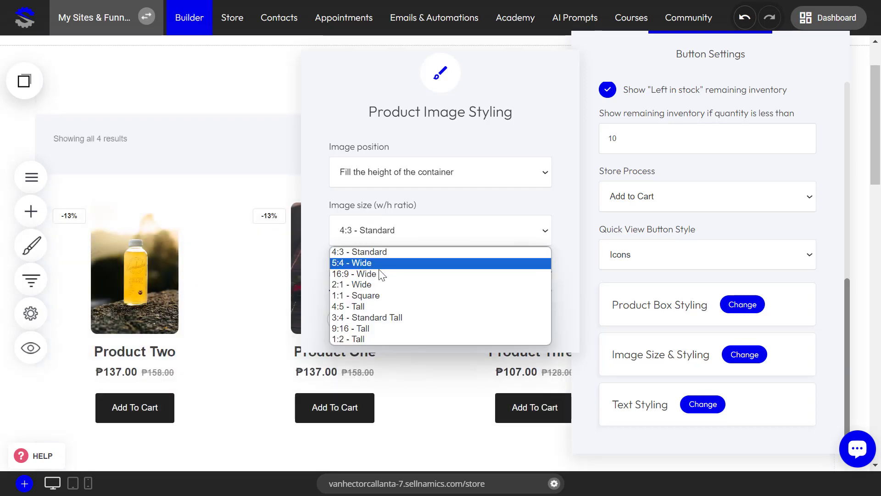
{"action": "left_click", "coordinate": [374, 314]}
{"action": "left_click", "coordinate": [381, 233]}
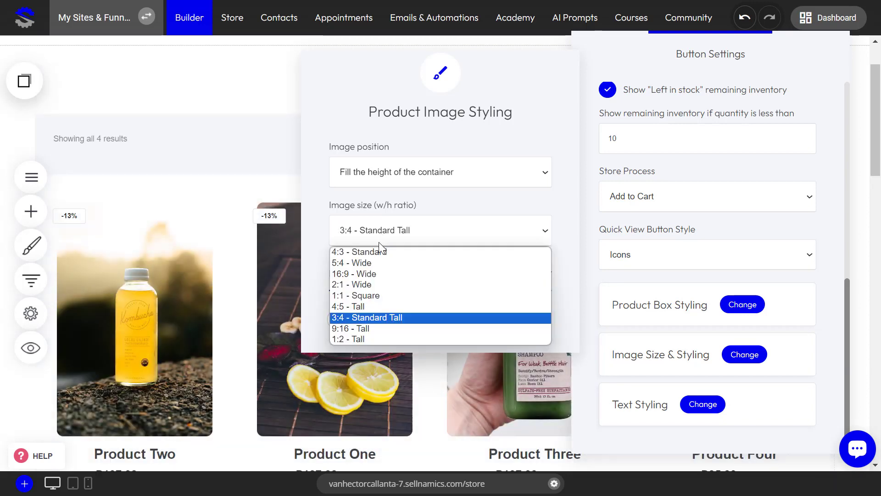
{"action": "left_click", "coordinate": [372, 262]}
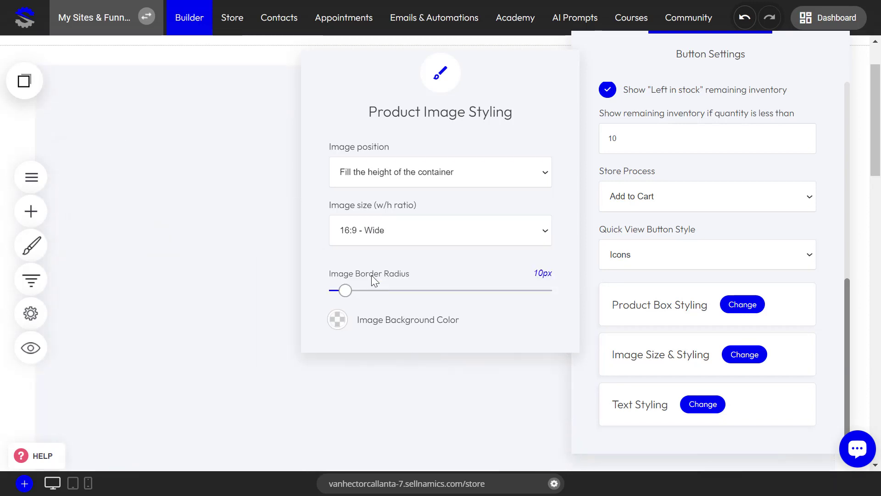
{"action": "left_click", "coordinate": [378, 236]}
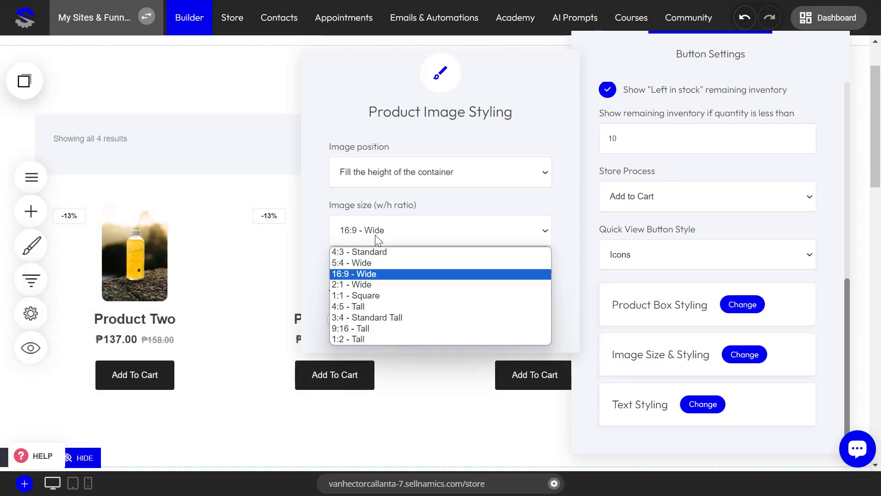
{"action": "left_click", "coordinate": [370, 264]}
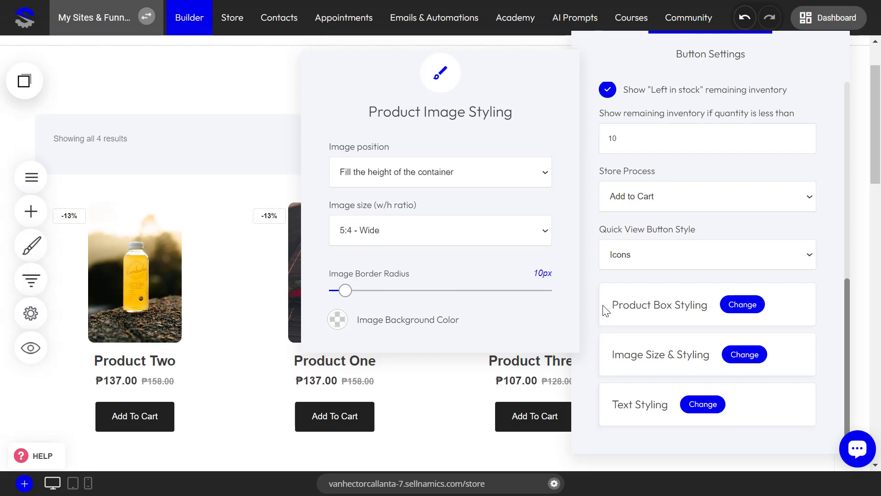
{"action": "left_click", "coordinate": [588, 296]}
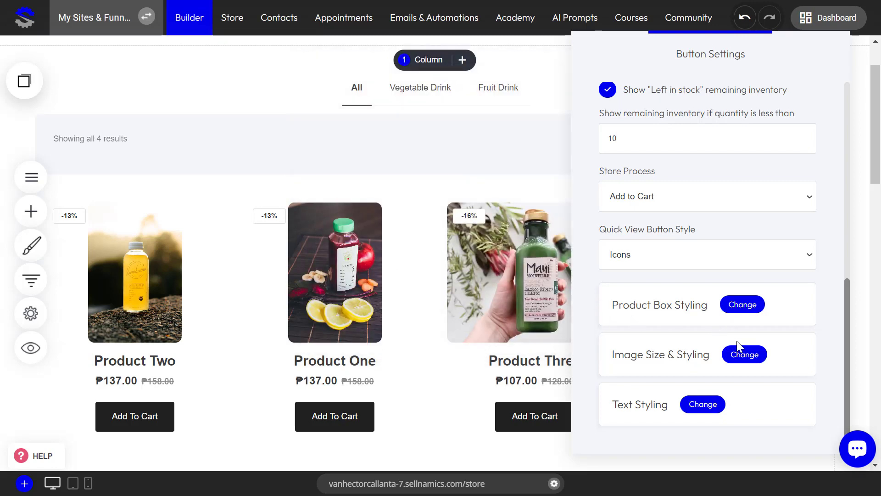
Open the catalog's text styling and set the product title font family to Open Sans
{"action": "left_click", "coordinate": [705, 404]}
{"action": "left_click", "coordinate": [380, 196]}
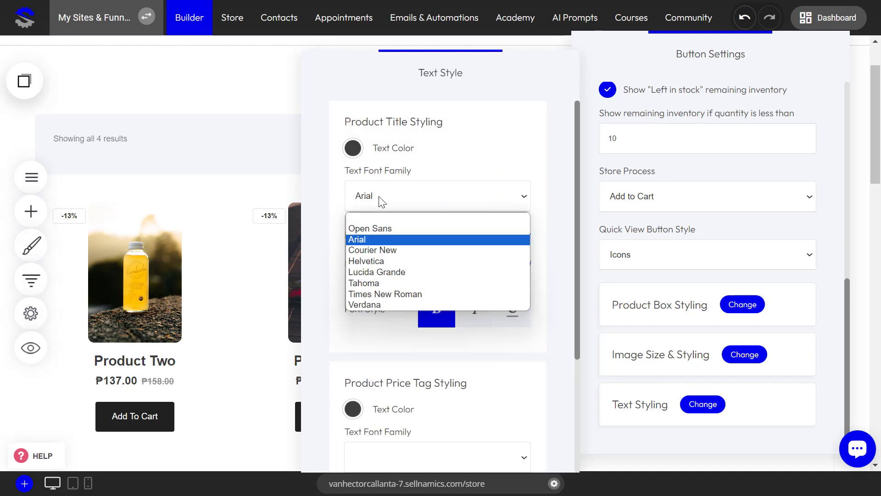
{"action": "left_click", "coordinate": [380, 218]}
Try Courier New, Helvetica and Times New Roman for the product title, and restore Open Sans
{"action": "left_click", "coordinate": [385, 200]}
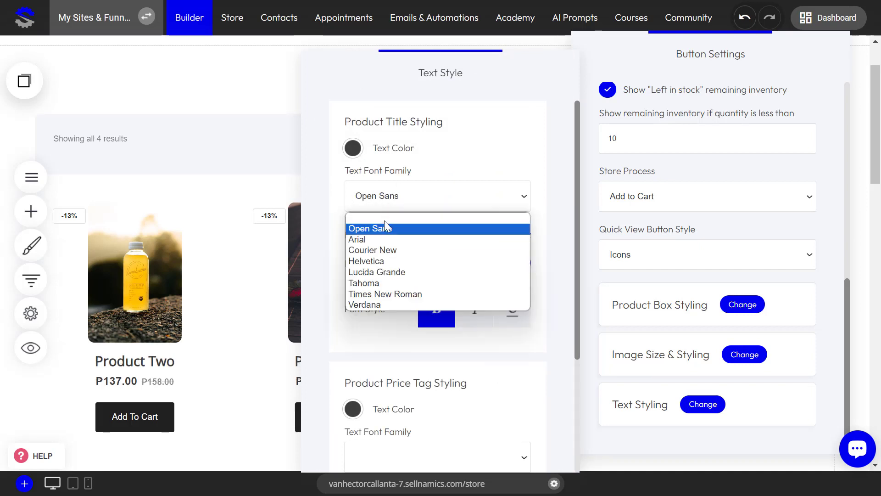
{"action": "left_click", "coordinate": [382, 250]}
{"action": "left_click", "coordinate": [392, 198]}
{"action": "left_click", "coordinate": [389, 250]}
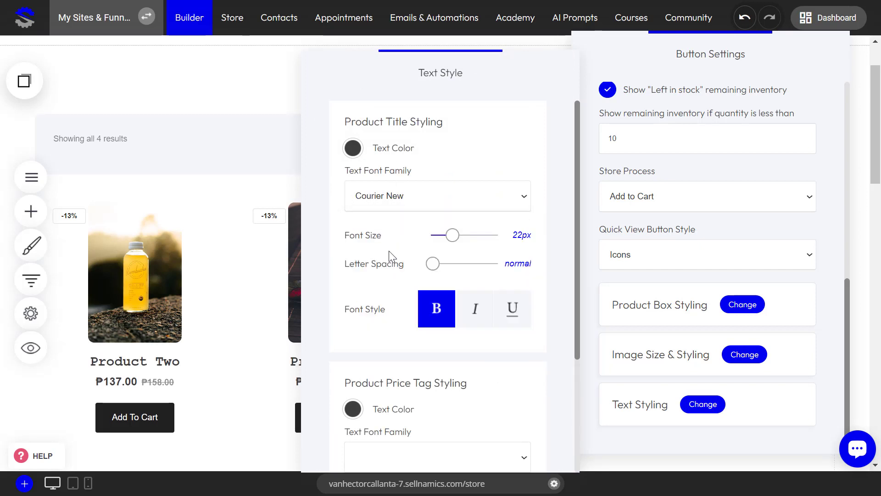
{"action": "left_click", "coordinate": [387, 199]}
{"action": "left_click", "coordinate": [382, 261]}
{"action": "left_click", "coordinate": [399, 201]}
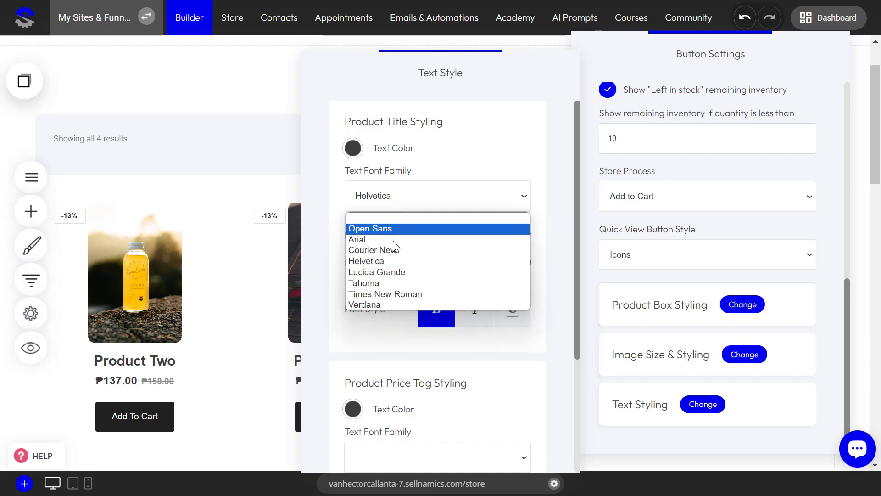
{"action": "left_click", "coordinate": [386, 293]}
{"action": "left_click", "coordinate": [404, 198]}
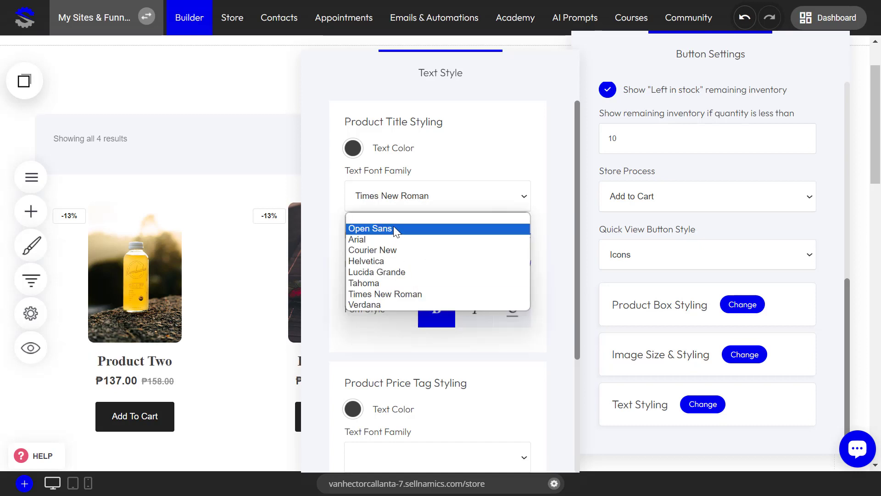
{"action": "left_click", "coordinate": [394, 228]}
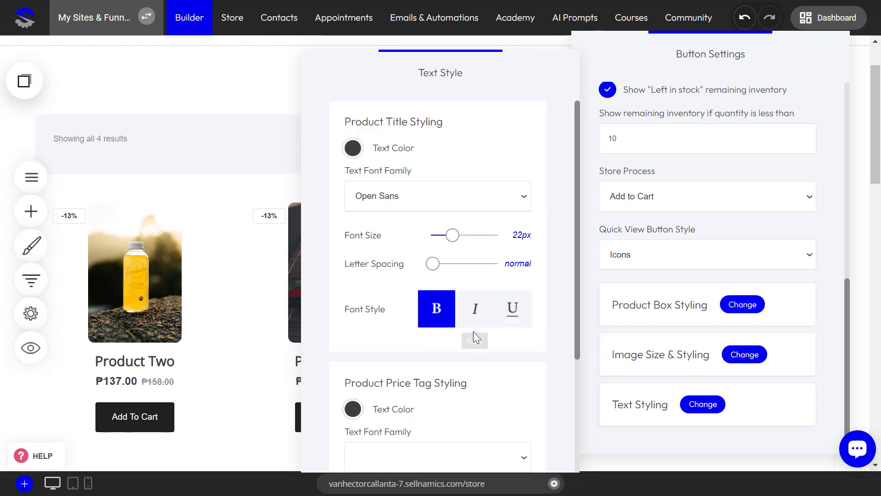
Set the font family of the product price tag to Open Sans
{"action": "scroll", "coordinate": [405, 274], "scroll_direction": "down", "scroll_amount": 4}
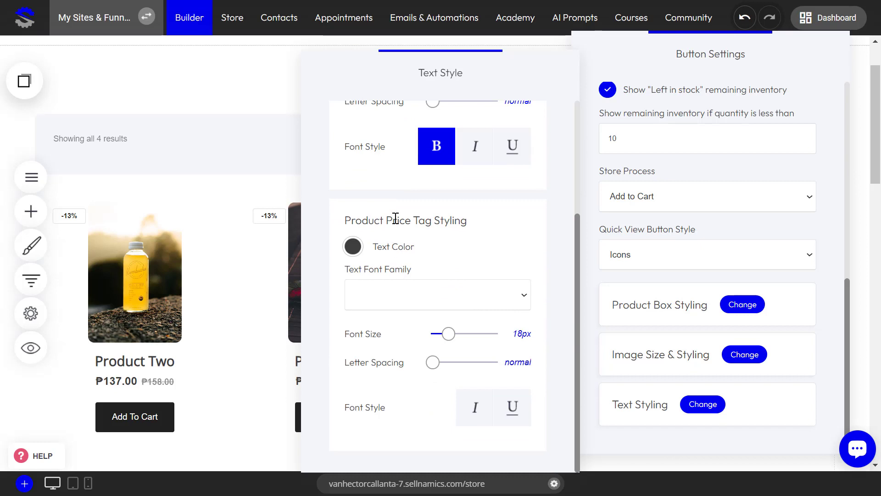
{"action": "left_click", "coordinate": [429, 297]}
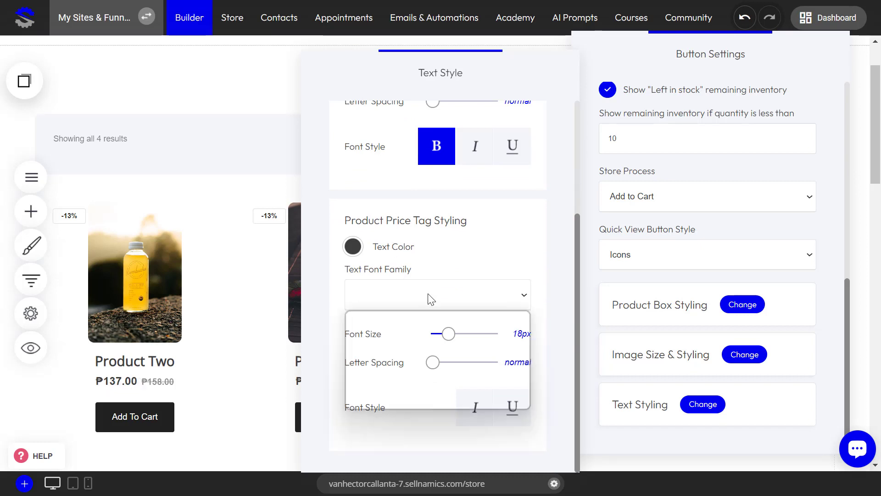
{"action": "left_click", "coordinate": [403, 331]}
Try Arial and Courier New for the product price tag, and restore Open Sans
{"action": "left_click", "coordinate": [405, 300]}
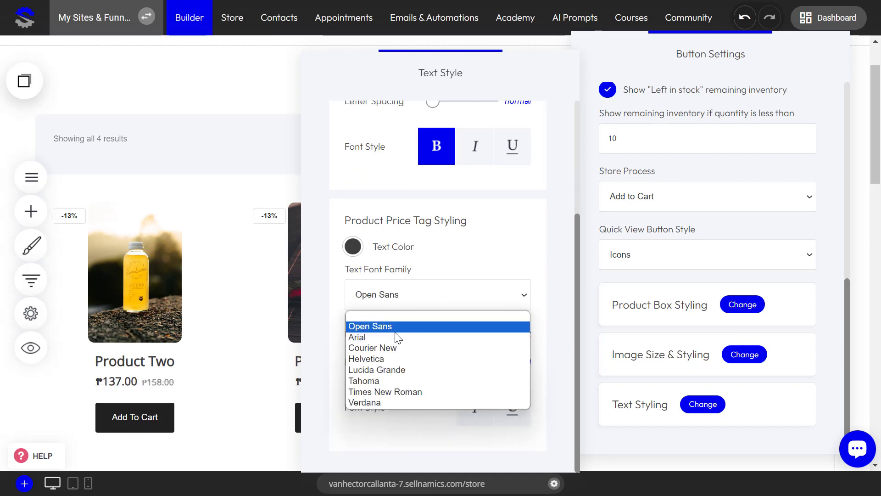
{"action": "left_click", "coordinate": [393, 337]}
{"action": "left_click", "coordinate": [396, 301]}
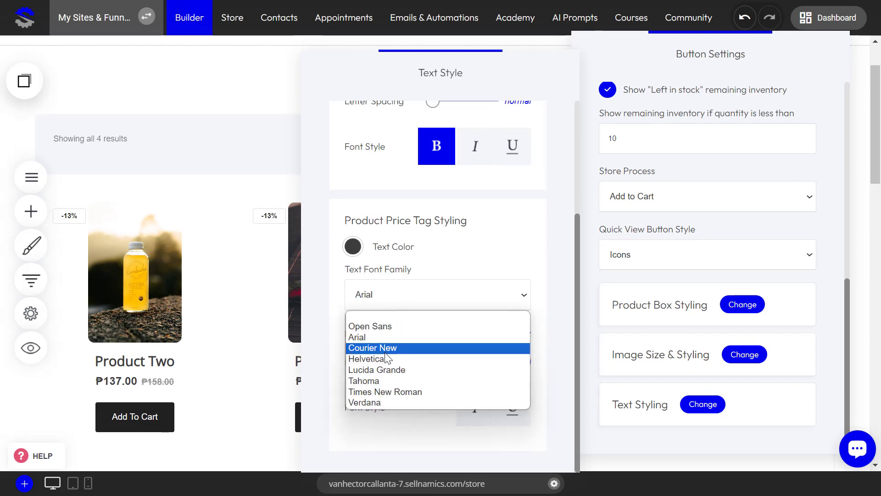
{"action": "left_click", "coordinate": [387, 347]}
{"action": "left_click", "coordinate": [390, 307]}
{"action": "left_click", "coordinate": [382, 328]}
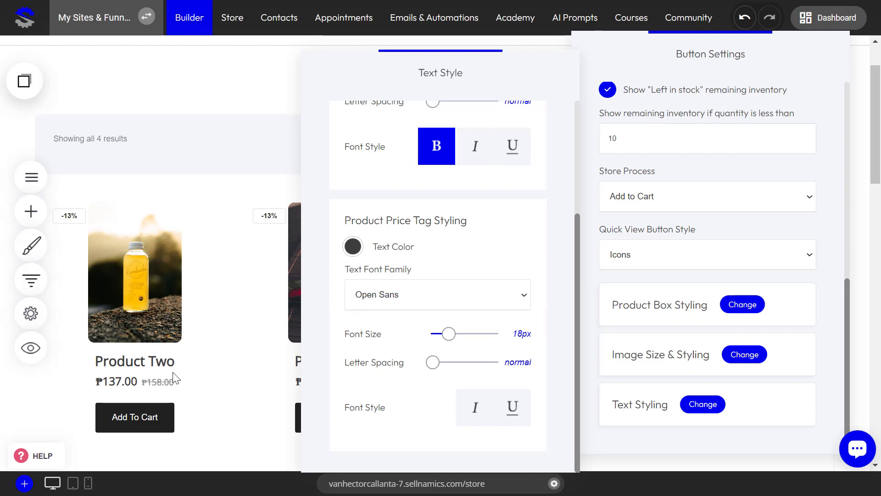
Review the title and price tag options in the catalog's text styling, and close it
{"action": "scroll", "coordinate": [419, 311], "scroll_direction": "up", "scroll_amount": 3}
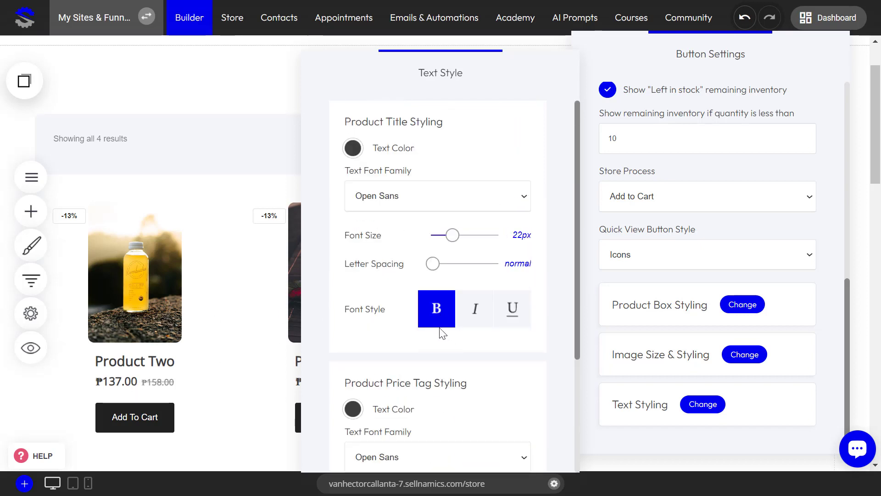
{"action": "scroll", "coordinate": [411, 356], "scroll_direction": "down", "scroll_amount": 3}
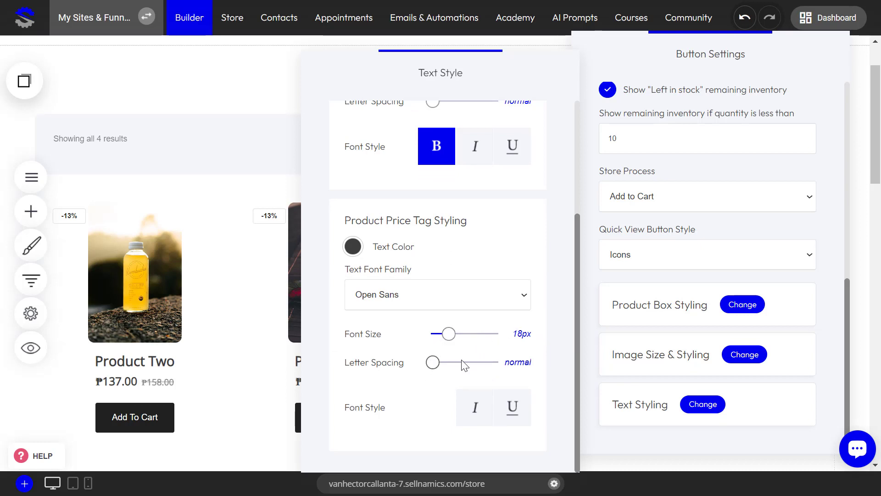
{"action": "left_click", "coordinate": [589, 347]}
{"action": "left_click", "coordinate": [709, 408]}
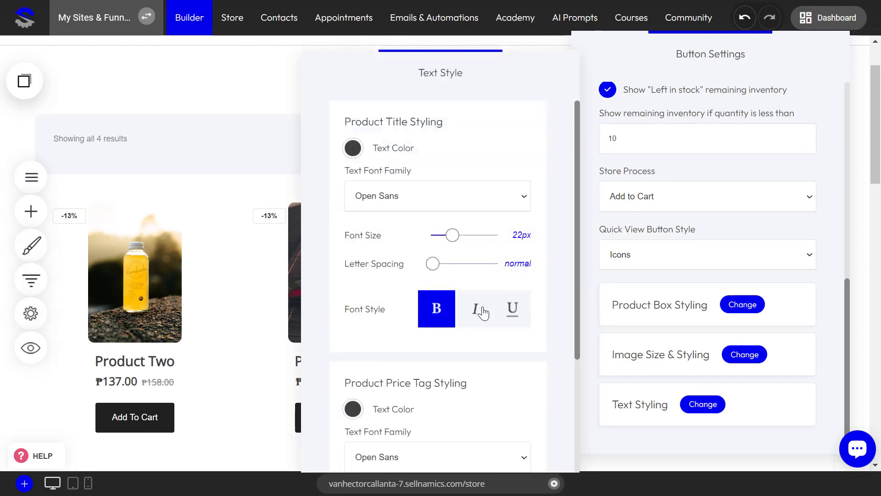
{"action": "scroll", "coordinate": [414, 354], "scroll_direction": "down", "scroll_amount": 3}
{"action": "scroll", "coordinate": [415, 354], "scroll_direction": "up", "scroll_amount": 3}
{"action": "scroll", "coordinate": [395, 243], "scroll_direction": "down", "scroll_amount": 3}
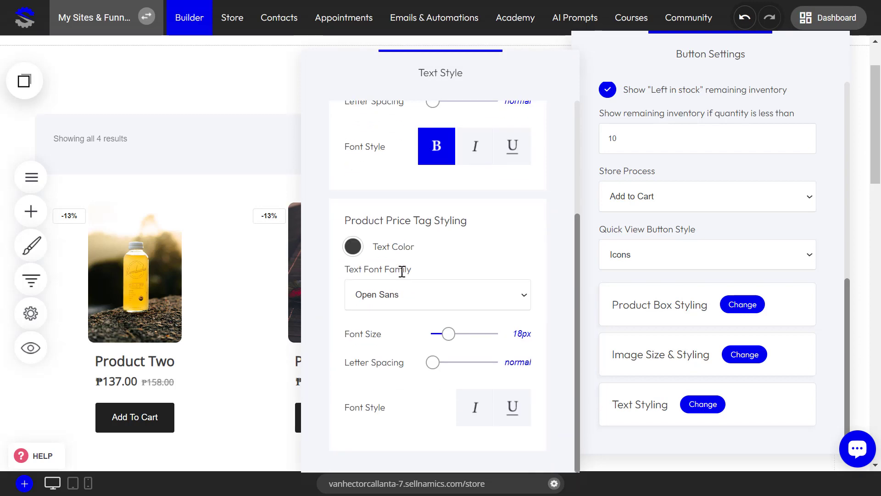
{"action": "left_click", "coordinate": [593, 309]}
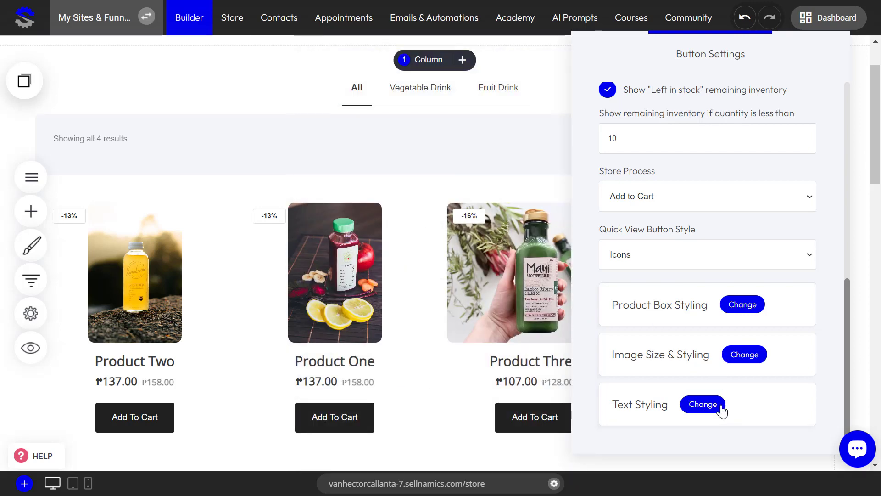
Look over the product feed settings, close the catalog settings and save the page
{"action": "scroll", "coordinate": [711, 410], "scroll_direction": "up", "scroll_amount": 5}
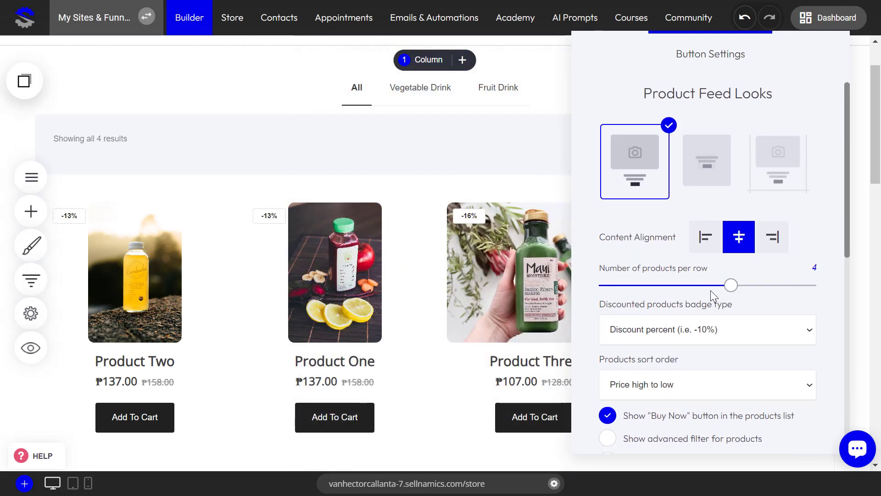
{"action": "scroll", "coordinate": [711, 291], "scroll_direction": "down", "scroll_amount": 5}
{"action": "scroll", "coordinate": [713, 301], "scroll_direction": "up", "scroll_amount": 5}
{"action": "scroll", "coordinate": [713, 301], "scroll_direction": "down", "scroll_amount": 5}
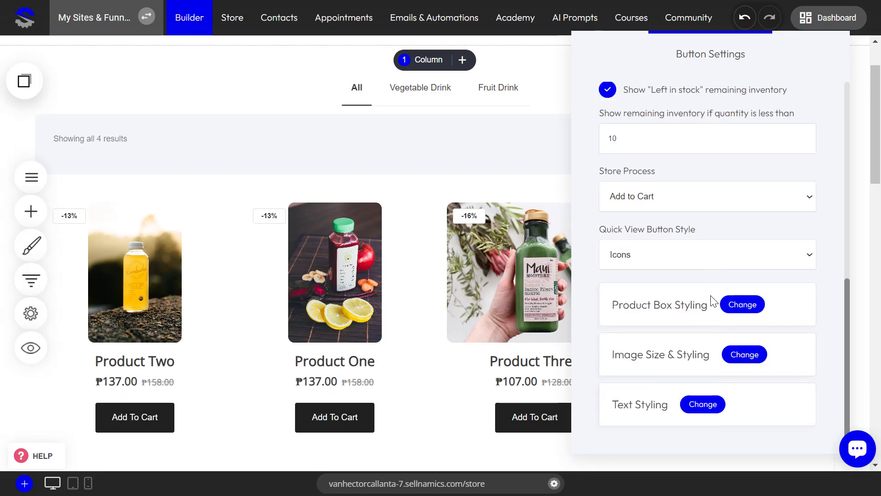
{"action": "left_click", "coordinate": [461, 174]}
{"action": "left_click", "coordinate": [702, 21]}
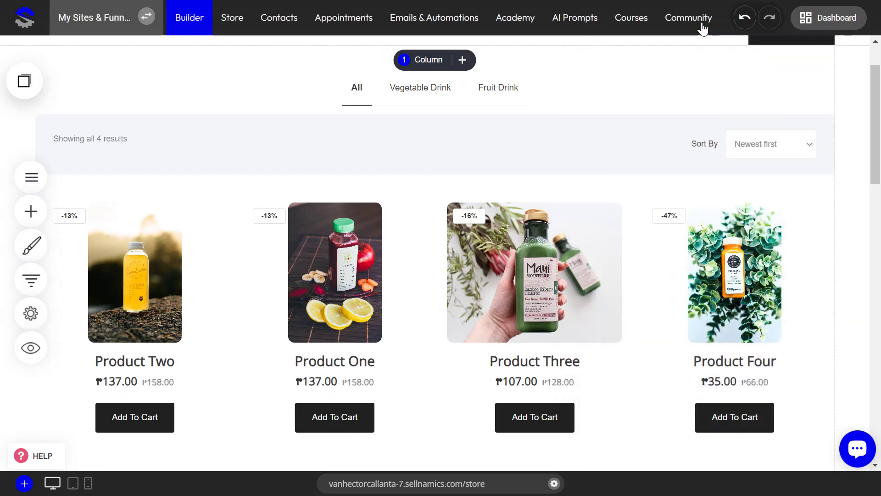
Preview the website and look over the store page from the product listing down to the footer
{"action": "left_click", "coordinate": [29, 348]}
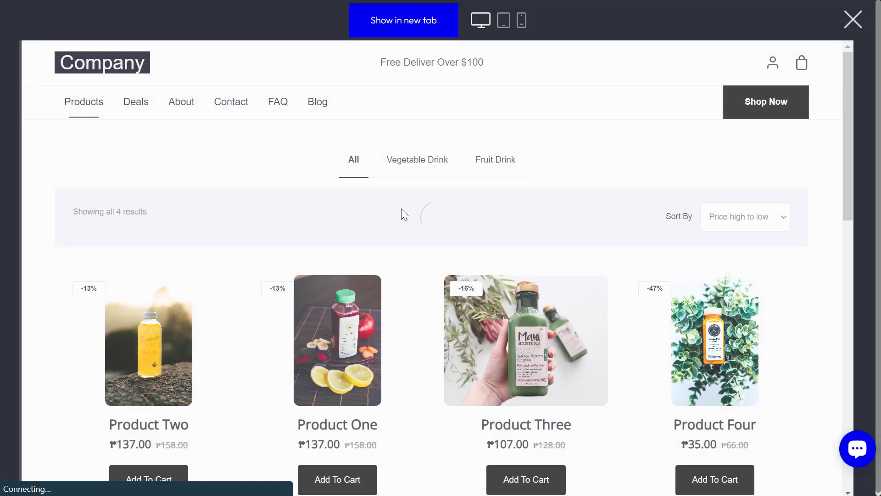
{"action": "scroll", "coordinate": [551, 253], "scroll_direction": "down", "scroll_amount": 6}
{"action": "scroll", "coordinate": [572, 260], "scroll_direction": "down", "scroll_amount": 5}
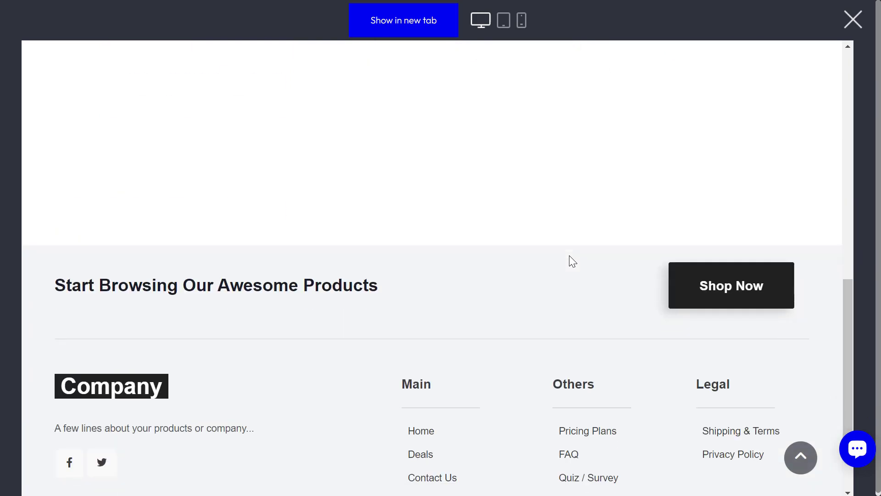
{"action": "scroll", "coordinate": [570, 260], "scroll_direction": "up", "scroll_amount": 10}
{"action": "scroll", "coordinate": [568, 290], "scroll_direction": "down", "scroll_amount": 3}
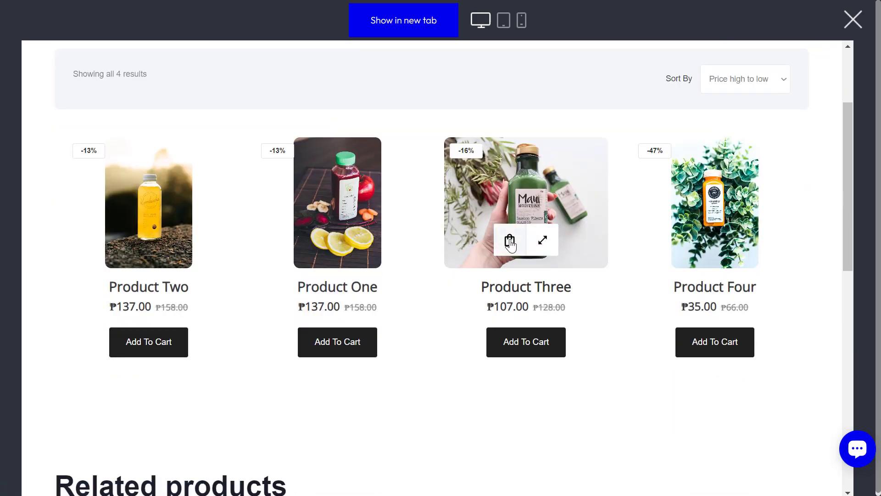
View Product Three's quick view in the preview, close it, and check the overlay icons on Product One's image
{"action": "left_click", "coordinate": [544, 246]}
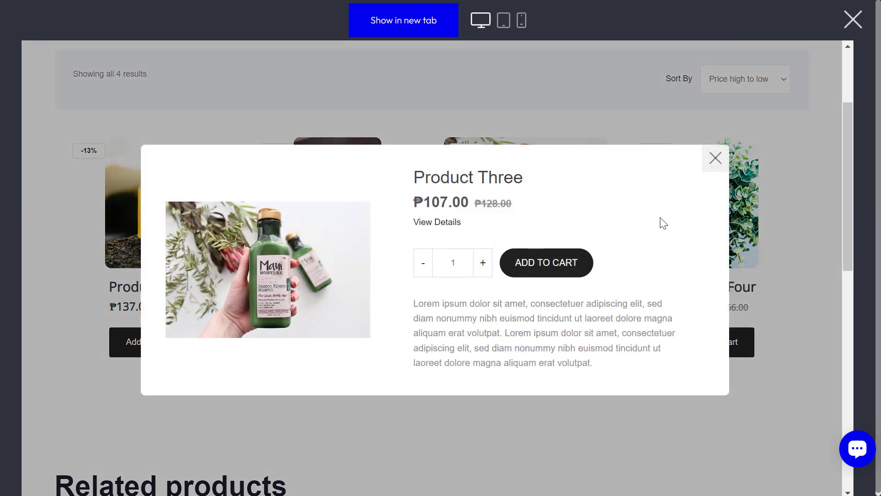
{"action": "left_click", "coordinate": [716, 159]}
{"action": "mouse_move", "coordinate": [330, 240]}
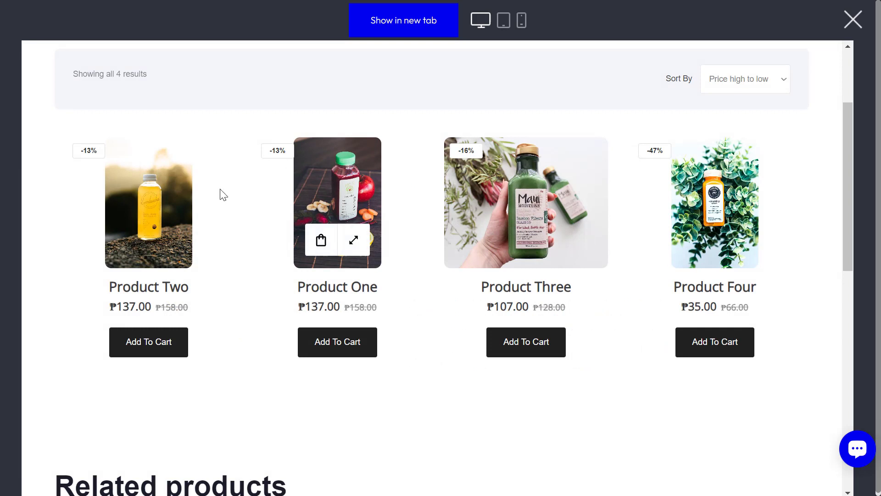
Add one Product Two, two of Product One in size S and Red, and one Product Three to the cart
{"action": "left_click", "coordinate": [158, 344]}
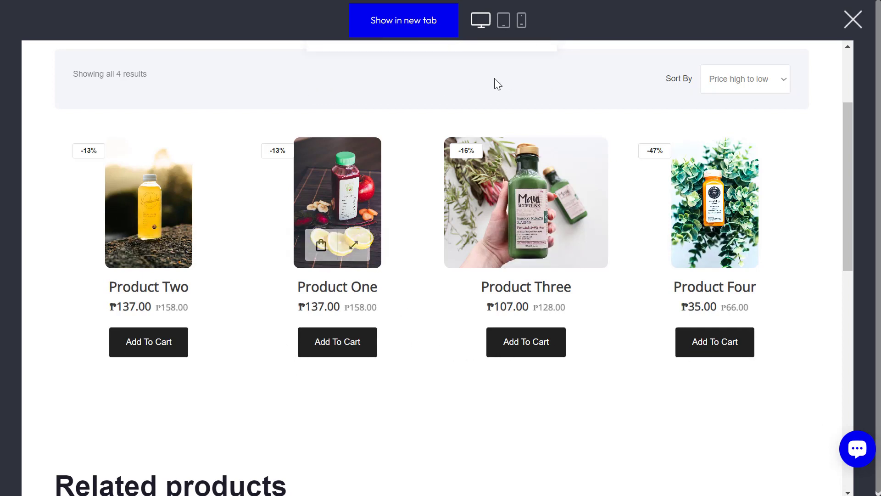
{"action": "left_click", "coordinate": [338, 342]}
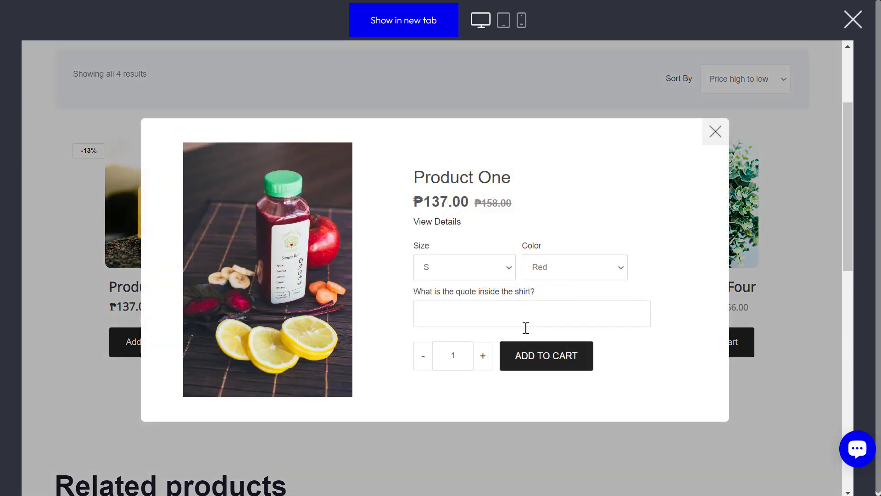
{"action": "left_click", "coordinate": [716, 145]}
{"action": "left_click", "coordinate": [345, 343]}
{"action": "left_click", "coordinate": [483, 356]}
{"action": "left_click", "coordinate": [524, 360]}
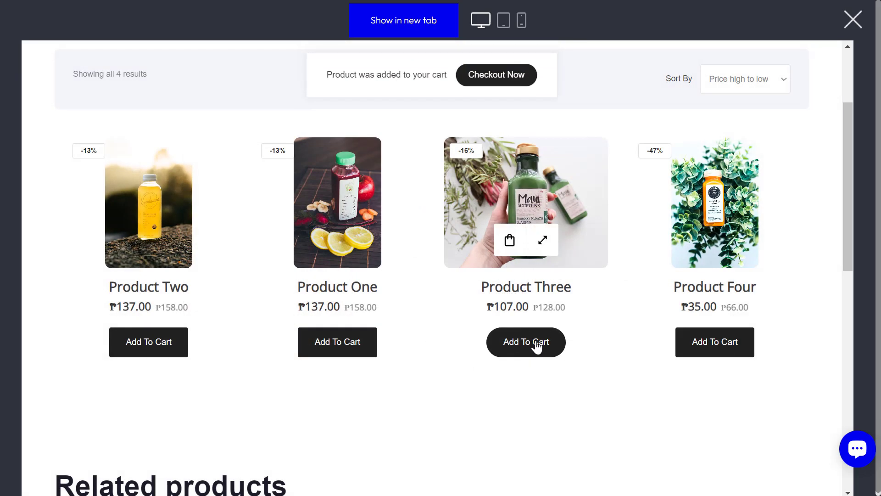
Proceed to the shopping cart, review its items and subtotal, and close the website preview
{"action": "left_click", "coordinate": [501, 78]}
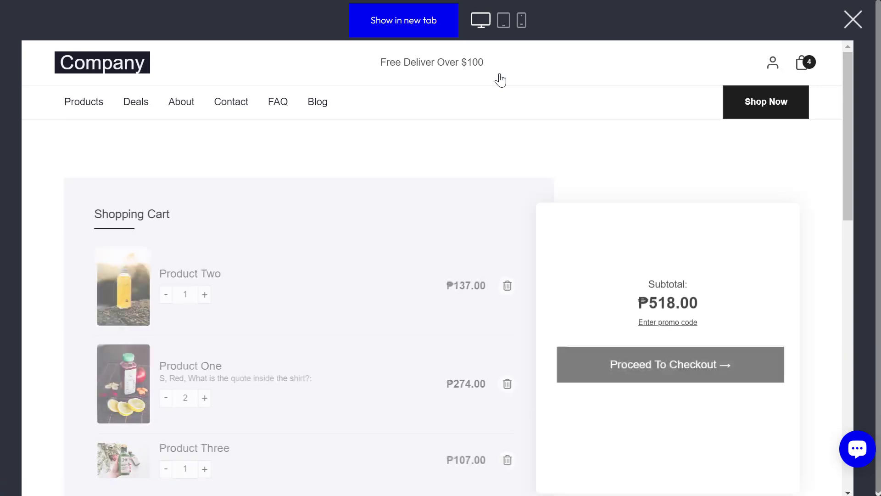
{"action": "scroll", "coordinate": [409, 364], "scroll_direction": "down", "scroll_amount": 4}
{"action": "scroll", "coordinate": [410, 376], "scroll_direction": "up", "scroll_amount": 3}
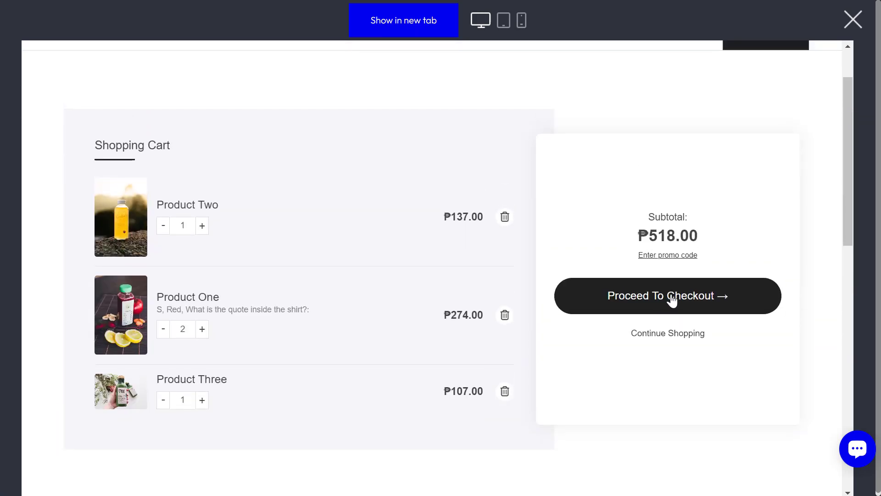
{"action": "left_click", "coordinate": [853, 19]}
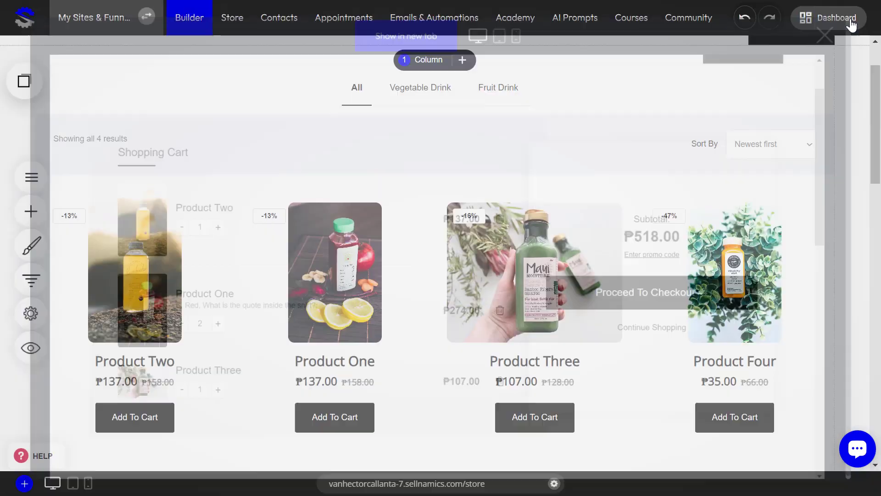
{"action": "scroll", "coordinate": [501, 302], "scroll_direction": "down", "scroll_amount": 3}
{"action": "scroll", "coordinate": [501, 303], "scroll_direction": "up", "scroll_amount": 5}
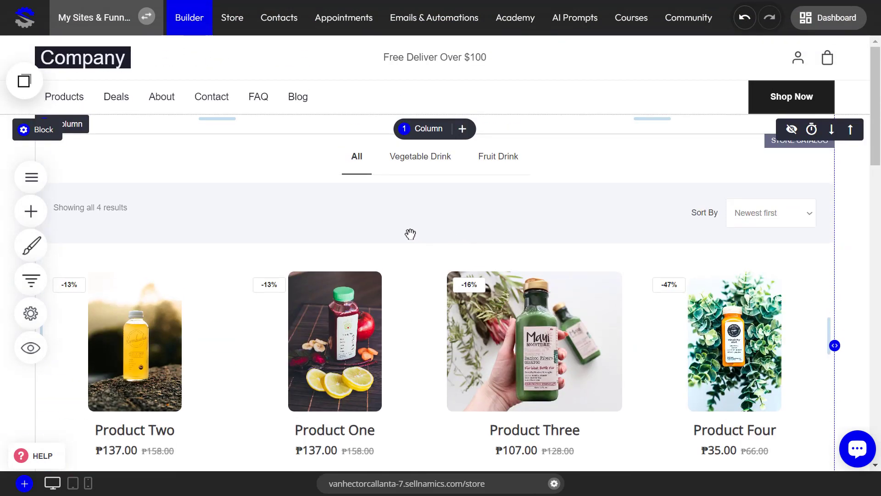
{"action": "scroll", "coordinate": [410, 234], "scroll_direction": "down", "scroll_amount": 9}
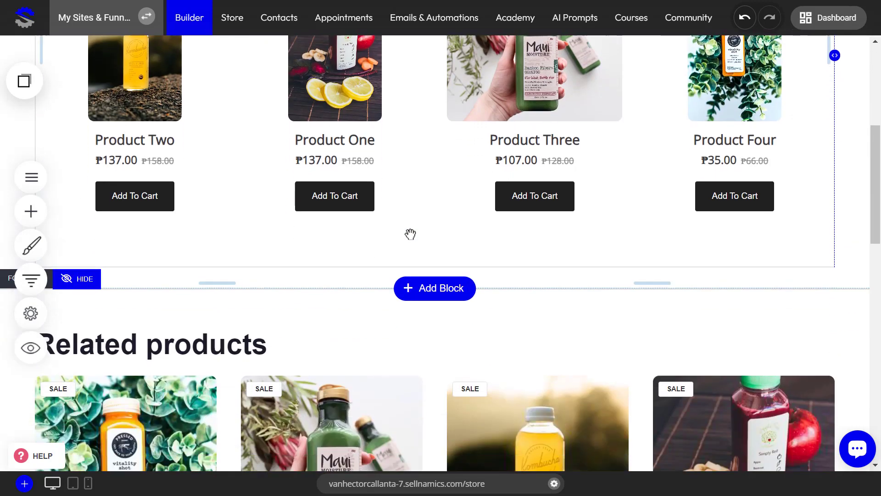